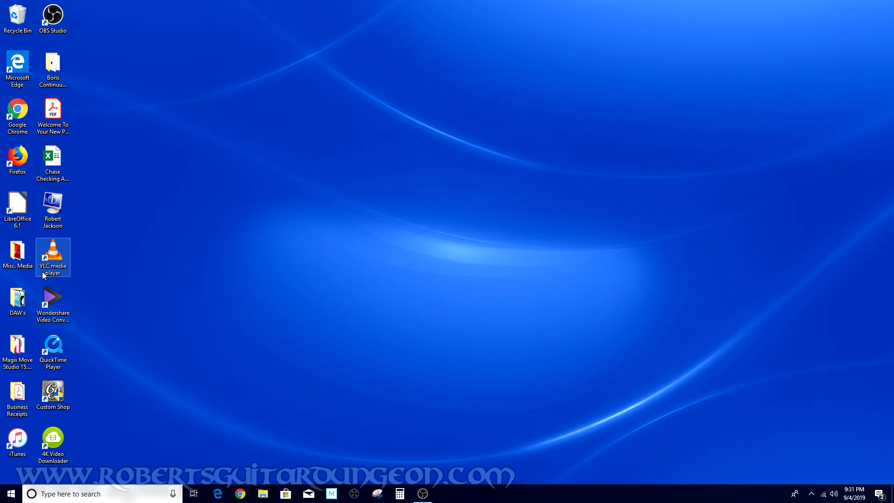
# Launch Pro Tools and create a new session named Beginning Recording 101 Ep. 2
pyautogui.doubleClick(17, 300)
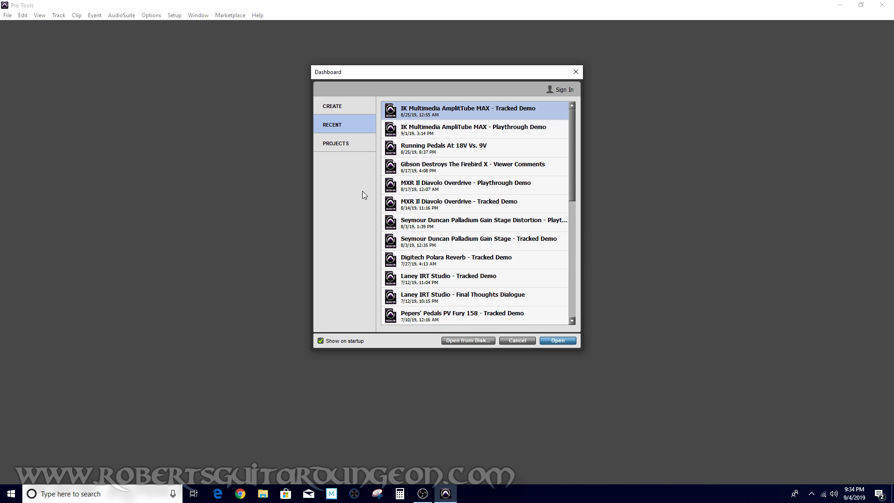
pyautogui.click(343, 101)
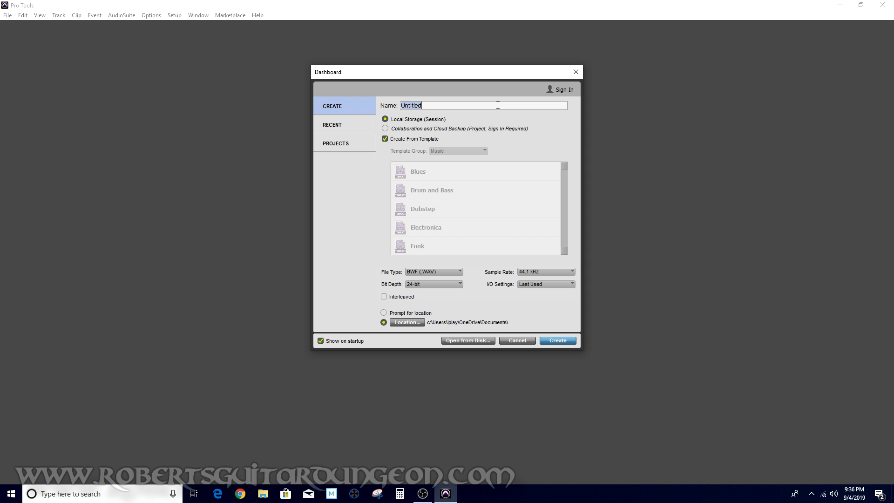
pyautogui.write('Beginning Recording 101 Ep. 2')
pyautogui.click(559, 340)
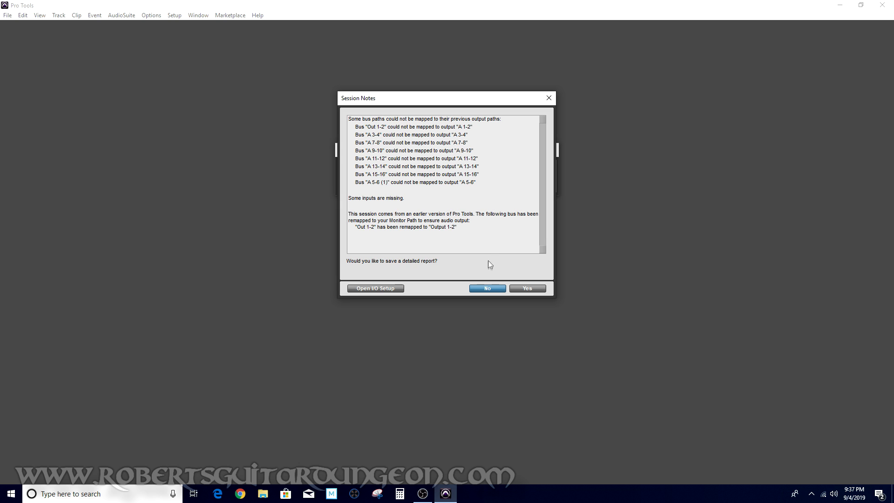
# Decline the session notes report and missing plug-in marketplace prompts, and close the floating transport window
pyautogui.click(488, 290)
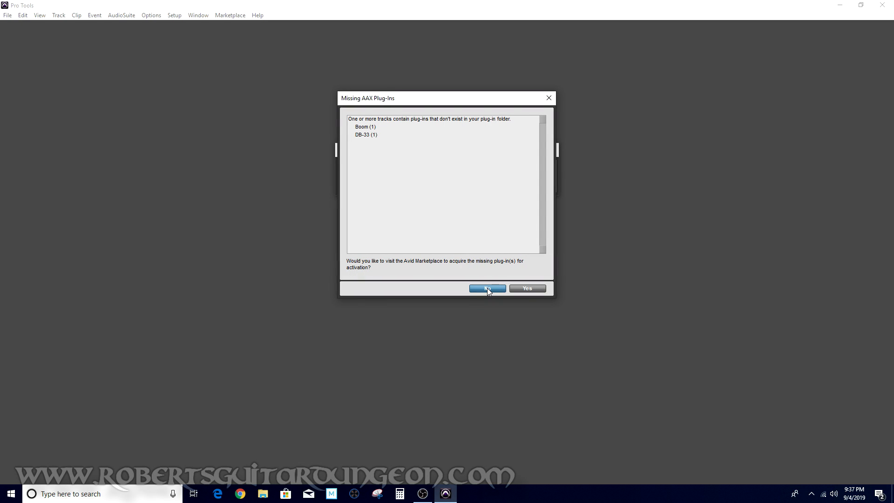
pyautogui.click(487, 290)
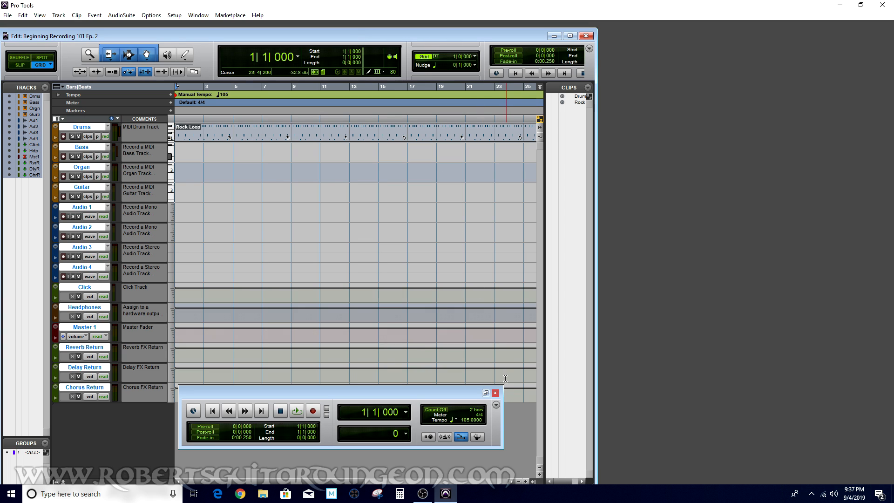
pyautogui.click(498, 392)
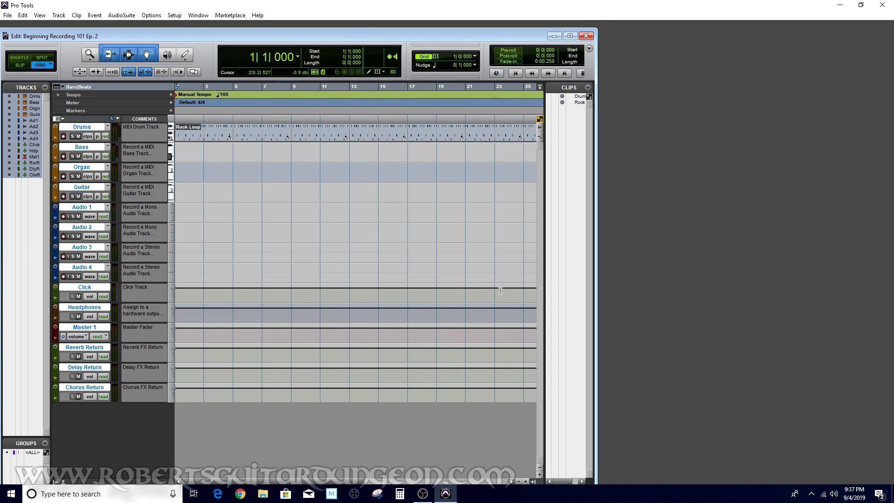
# Arrange the Edit and Mix windows side by side, with the Mix window narrowed along the right edge
pyautogui.moveTo(426, 34); pyautogui.dragTo(457, 27)
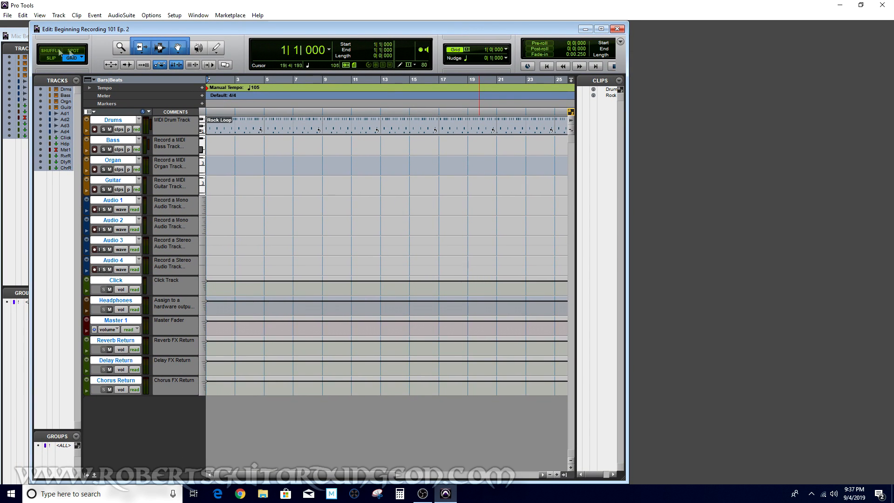
pyautogui.click(21, 36)
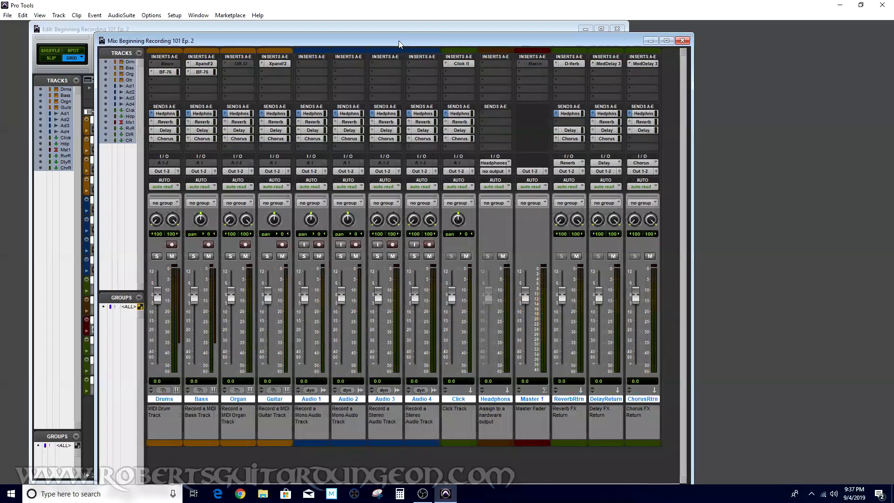
pyautogui.moveTo(399, 38); pyautogui.dragTo(585, 32)
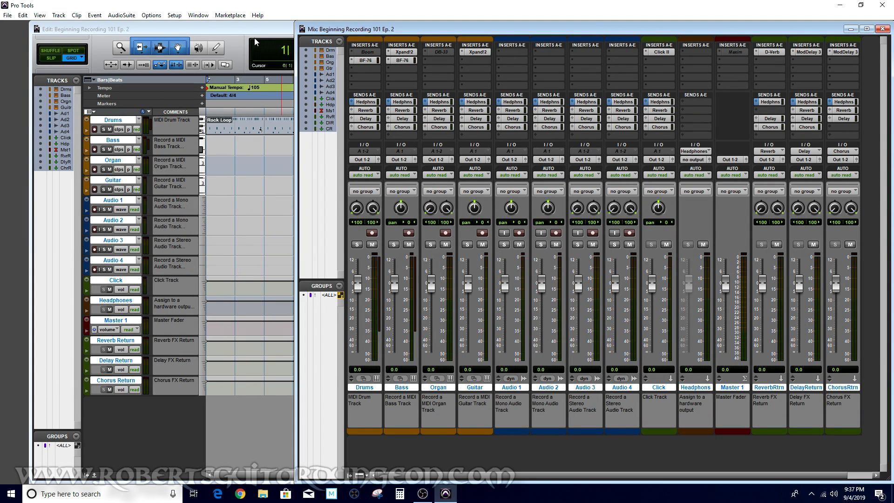
pyautogui.moveTo(255, 35); pyautogui.dragTo(227, 34)
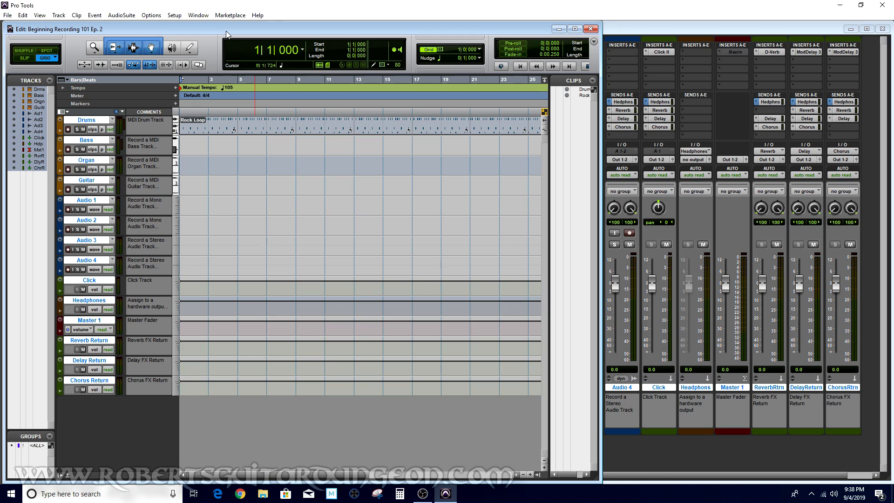
pyautogui.moveTo(227, 34); pyautogui.dragTo(226, 34)
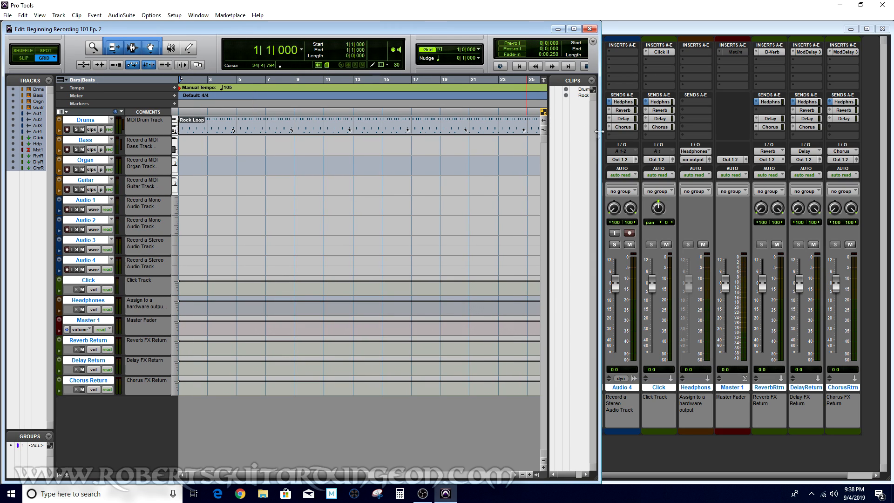
pyautogui.click(674, 27)
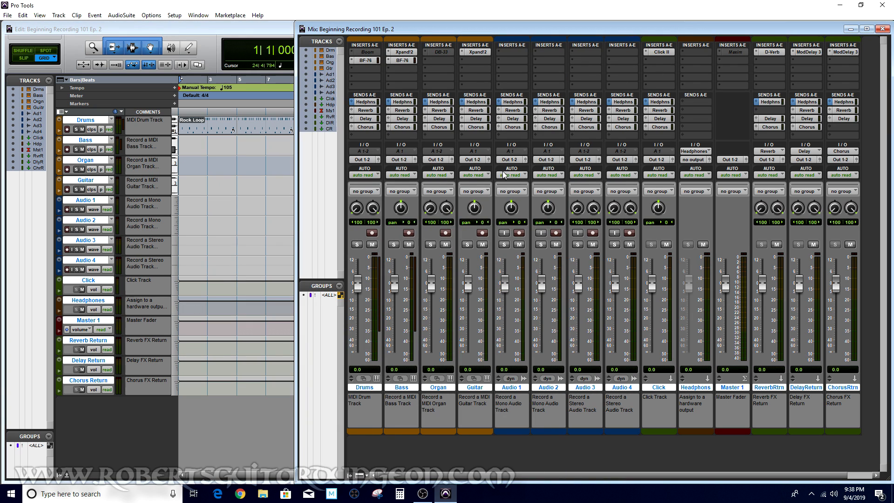
pyautogui.moveTo(296, 182); pyautogui.dragTo(359, 182)
pyautogui.moveTo(458, 185); pyautogui.dragTo(720, 203)
pyautogui.click(602, 190)
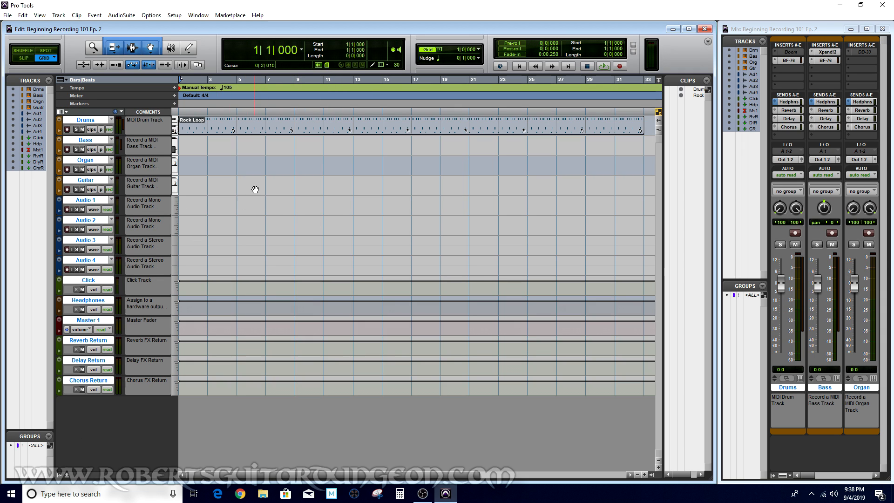
# Delete all existing tracks from the session
pyautogui.rightClick(82, 239)
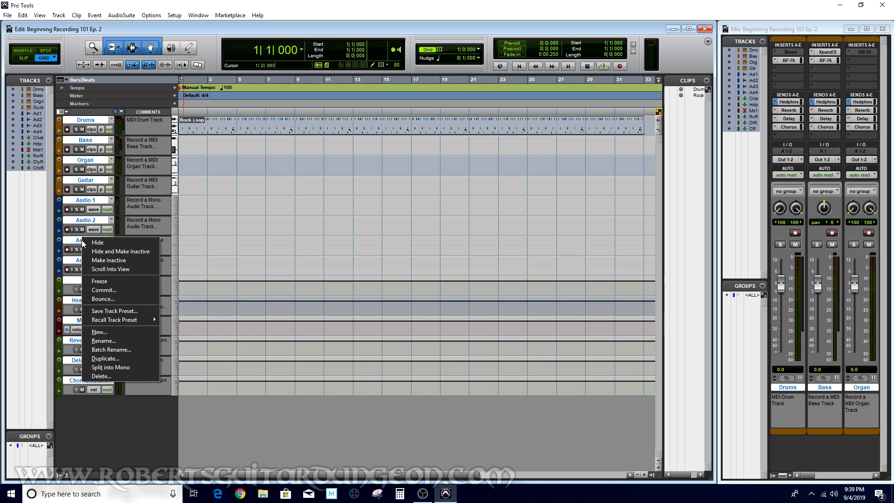
pyautogui.click(113, 377)
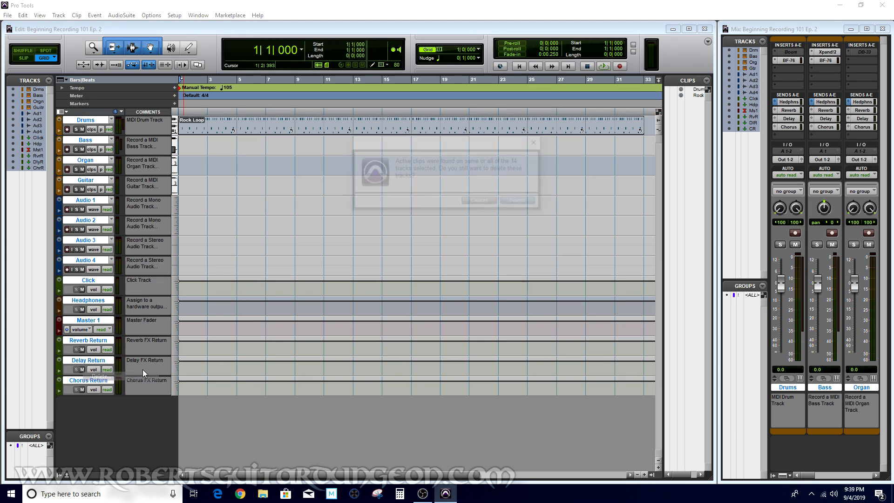
pyautogui.click(522, 205)
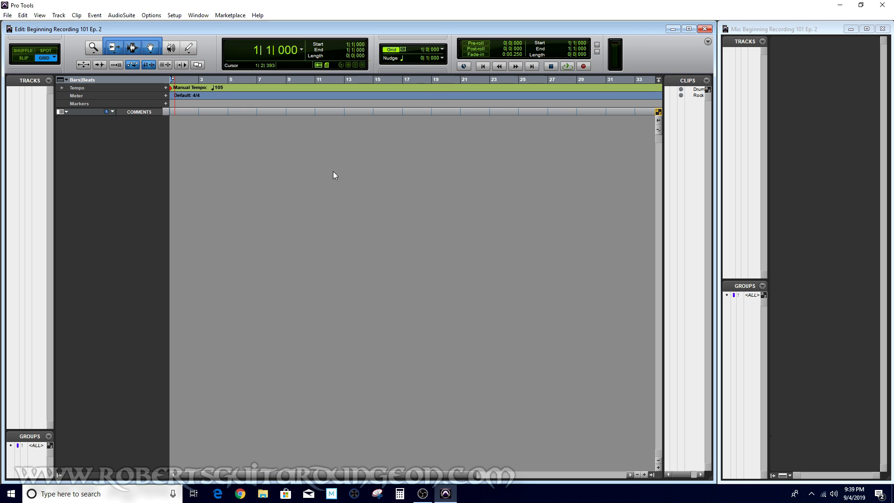
# Create one new mono audio track with a samples timebase
pyautogui.click(59, 18)
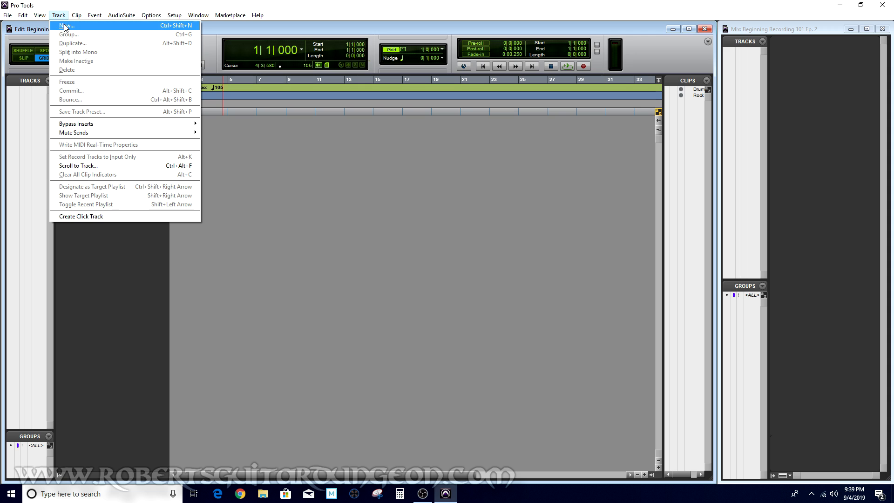
pyautogui.click(65, 25)
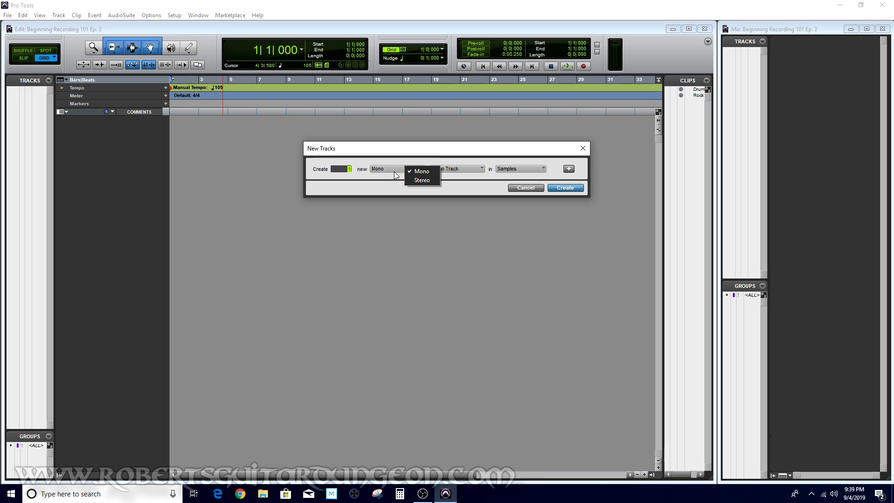
pyautogui.click(395, 185)
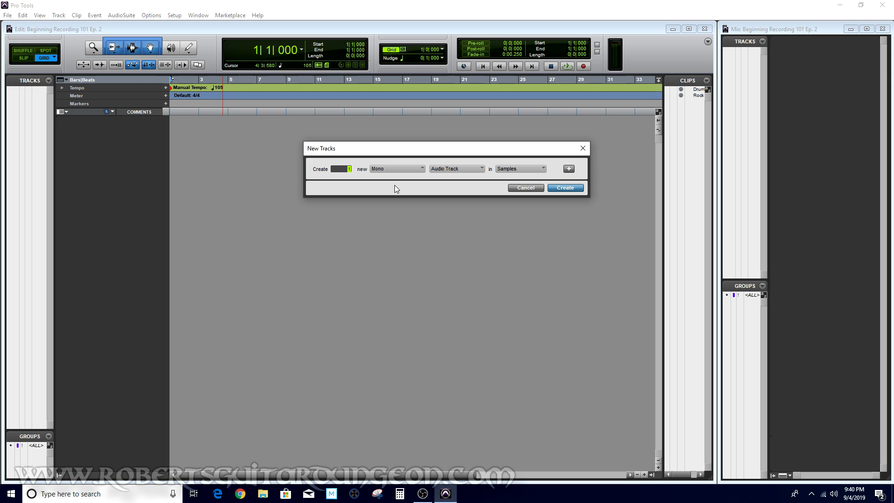
pyautogui.click(469, 169)
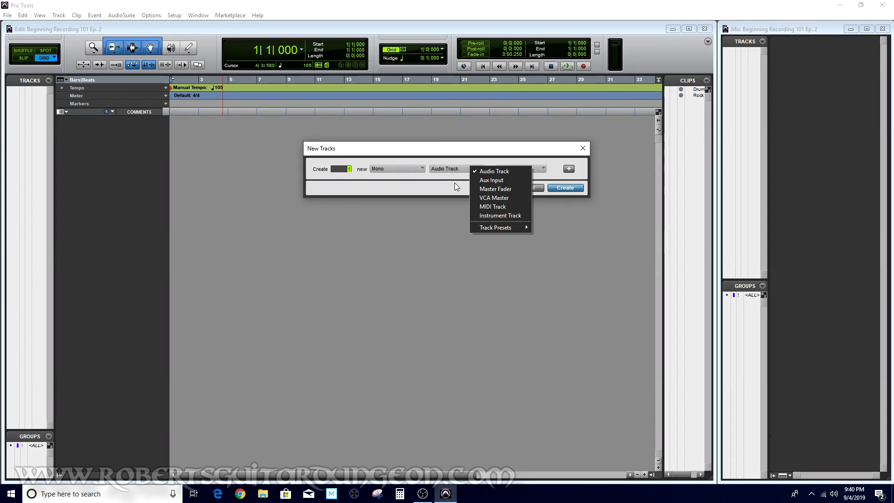
pyautogui.click(454, 186)
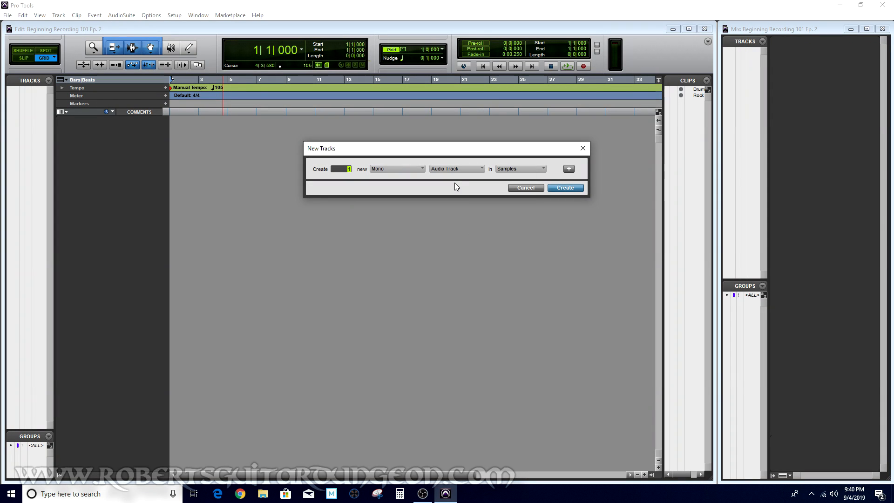
pyautogui.click(531, 169)
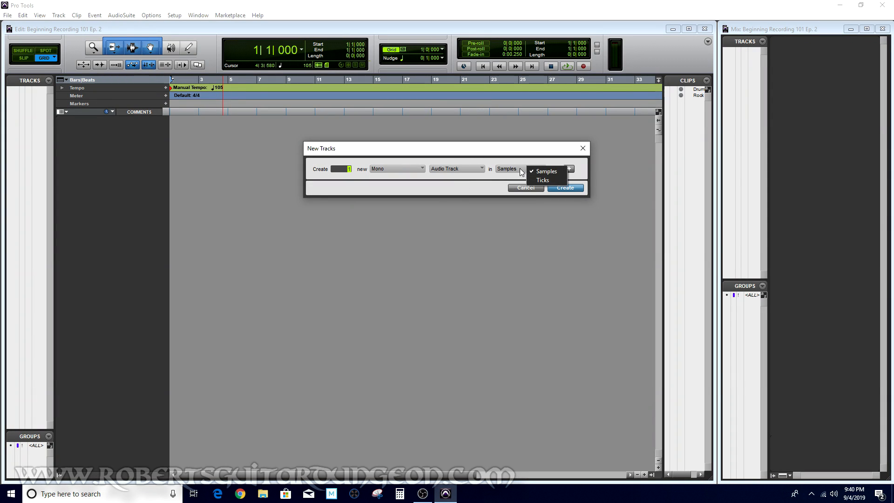
pyautogui.click(493, 191)
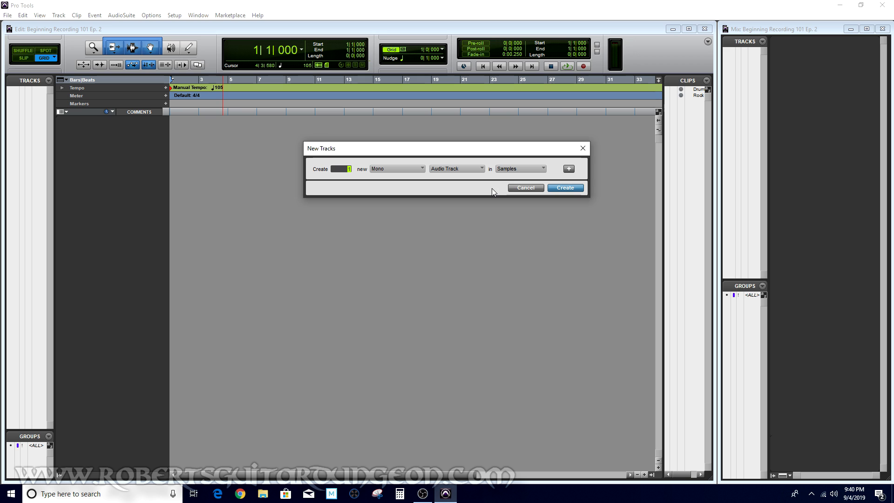
pyautogui.click(565, 188)
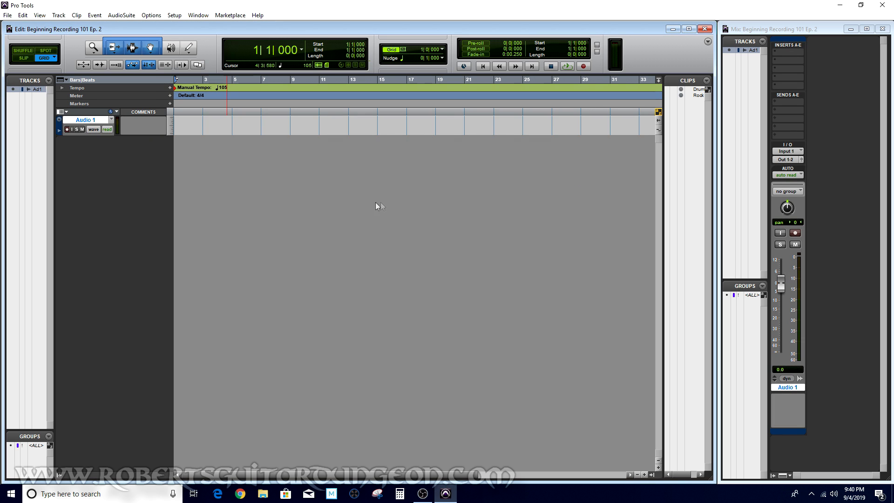
# Set the audio track's height to medium
pyautogui.click(59, 121)
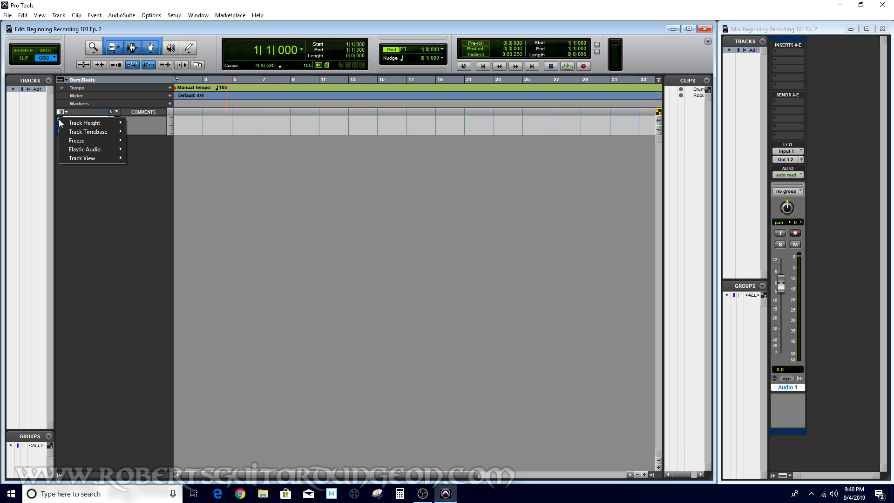
pyautogui.moveTo(85, 123)
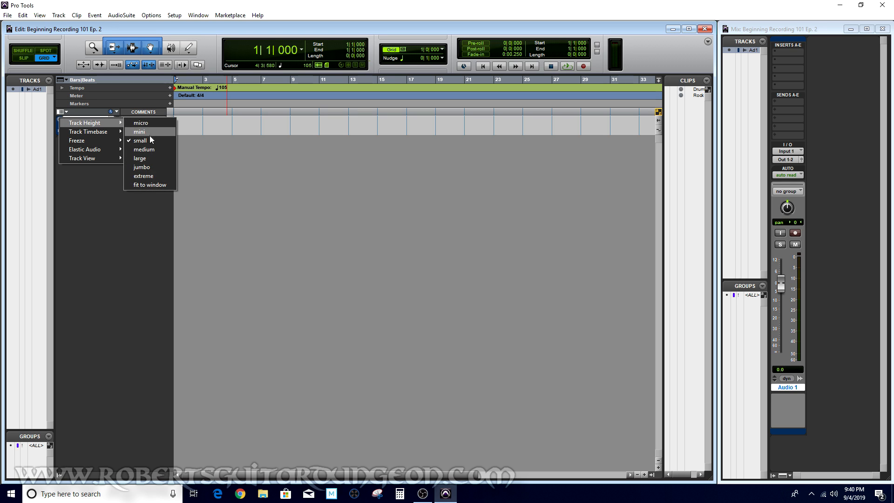
pyautogui.click(151, 149)
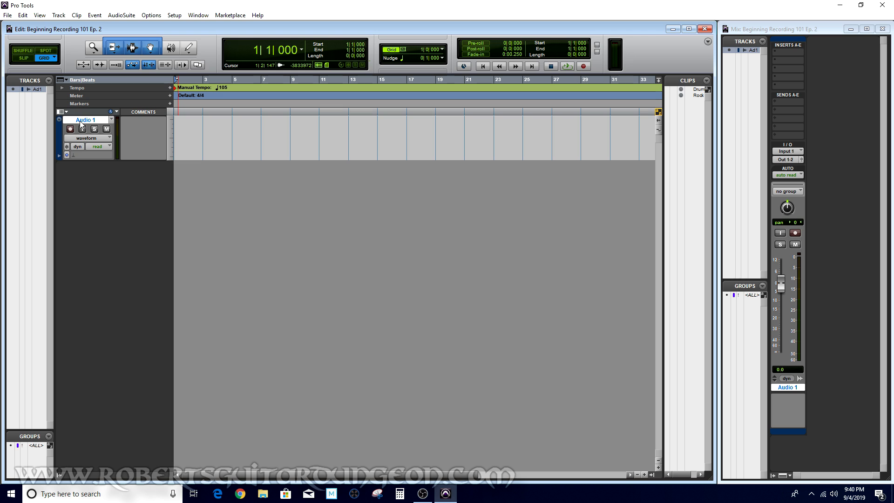
# Enlarge the audio track's height to large and then extreme before returning it to medium
pyautogui.click(58, 119)
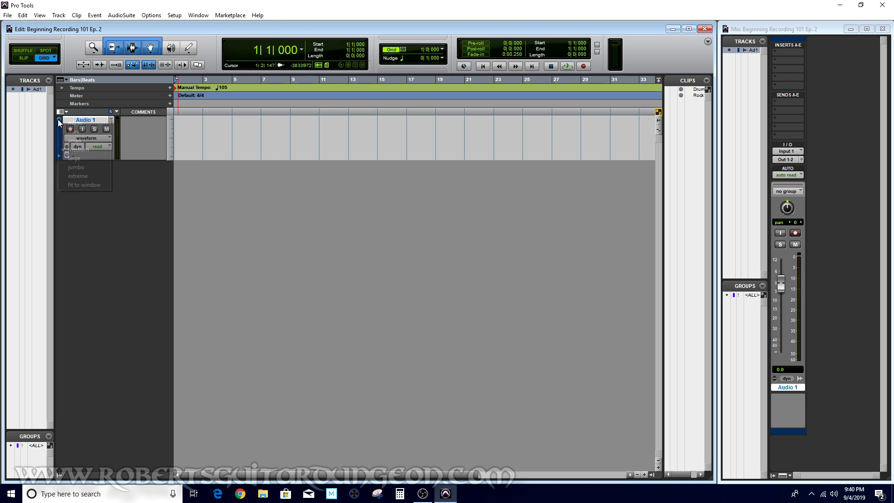
pyautogui.click(70, 159)
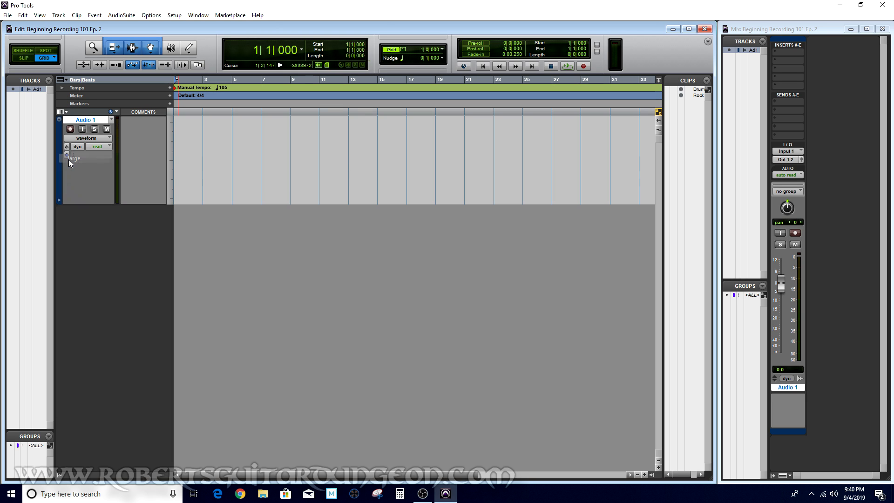
pyautogui.click(60, 120)
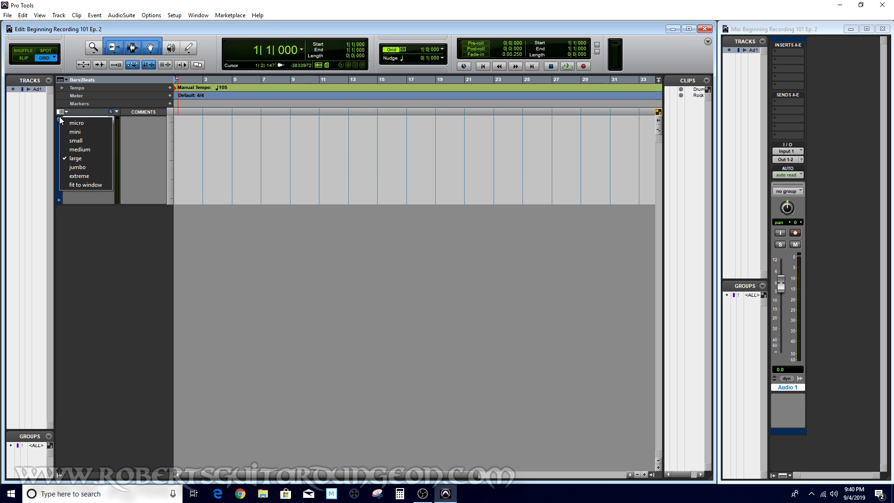
pyautogui.click(79, 177)
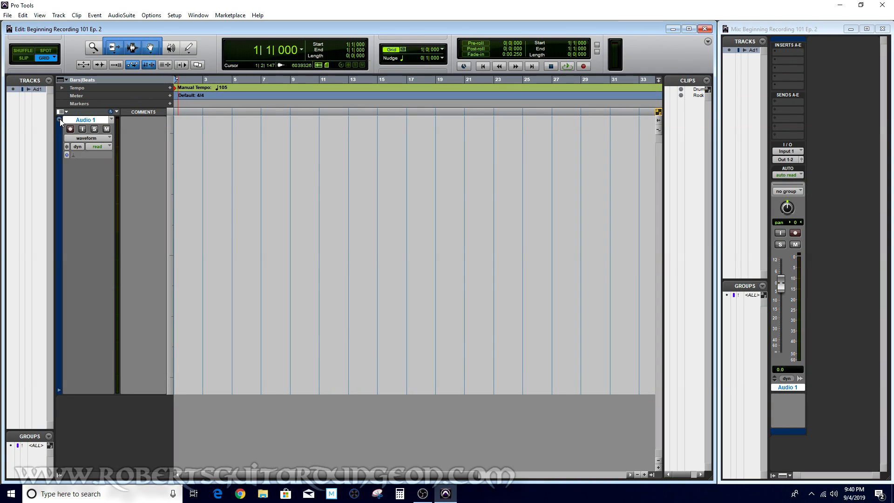
pyautogui.click(60, 119)
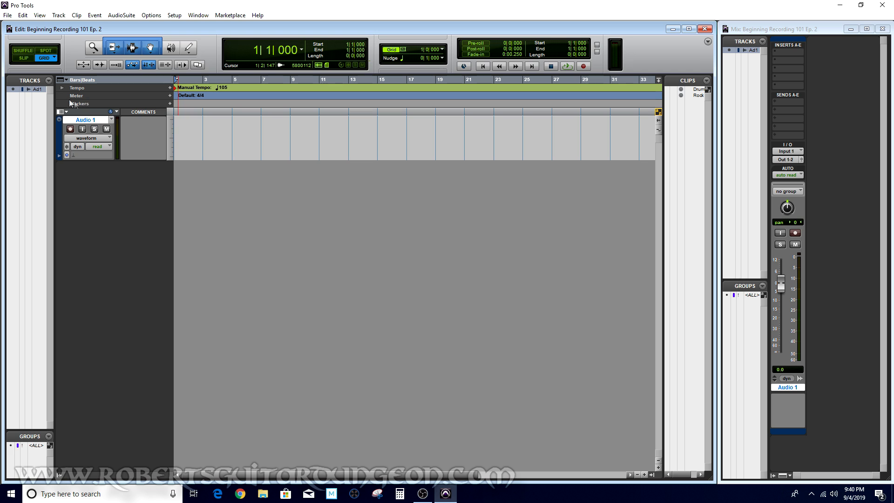
# Rename the audio track as Guitar 1
pyautogui.doubleClick(86, 122)
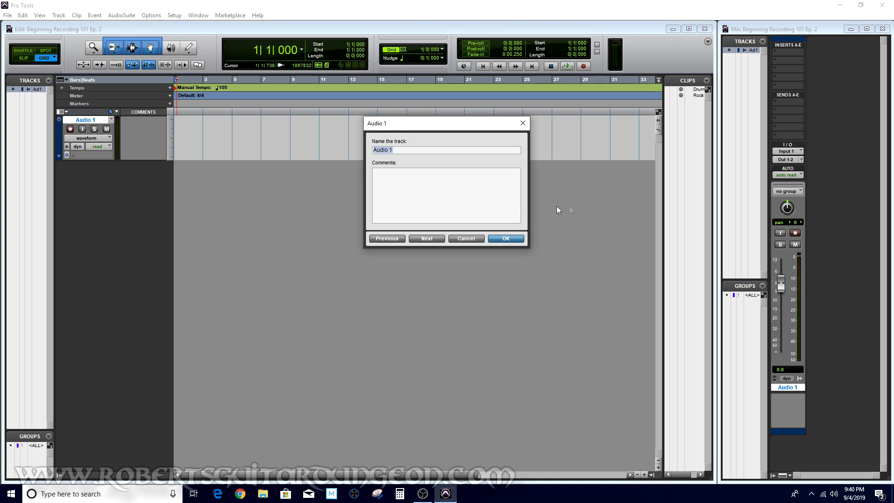
pyautogui.write('Guitar')
pyautogui.click(510, 239)
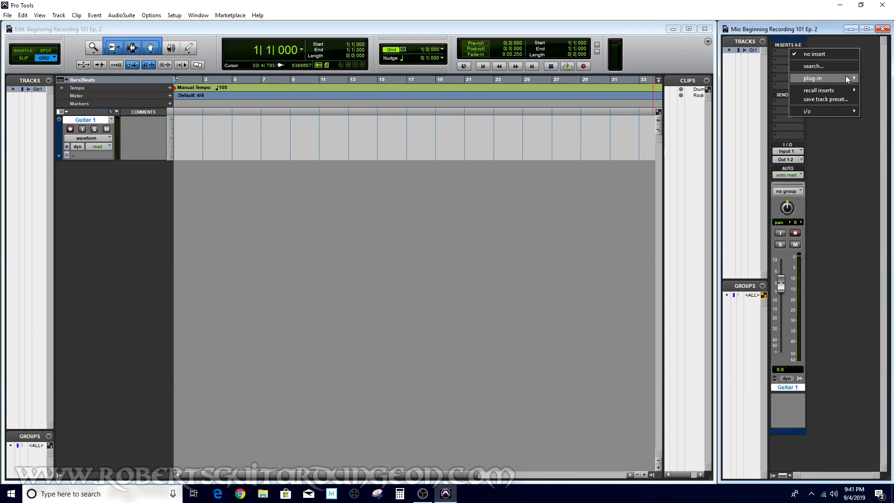
# Insert the Eleven MK II (mono) amp plug-in from the Harmonic category on the Guitar 1 track's first insert
pyautogui.moveTo(845, 75)
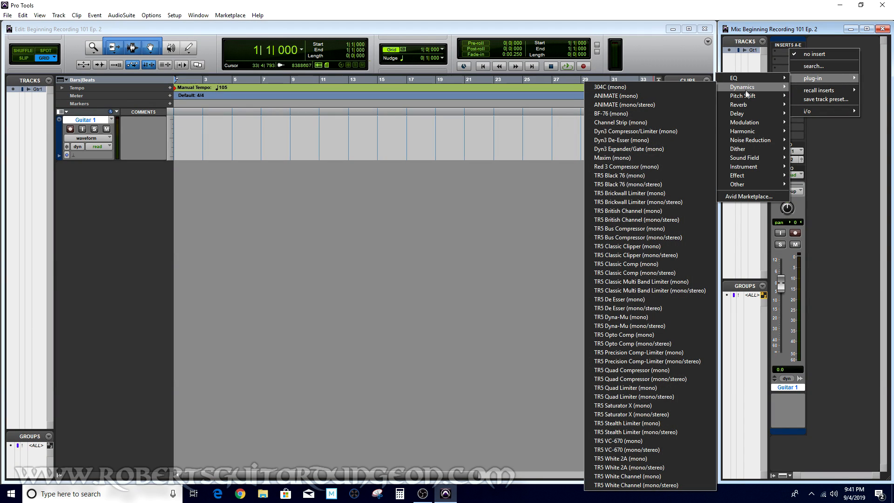
pyautogui.moveTo(755, 131)
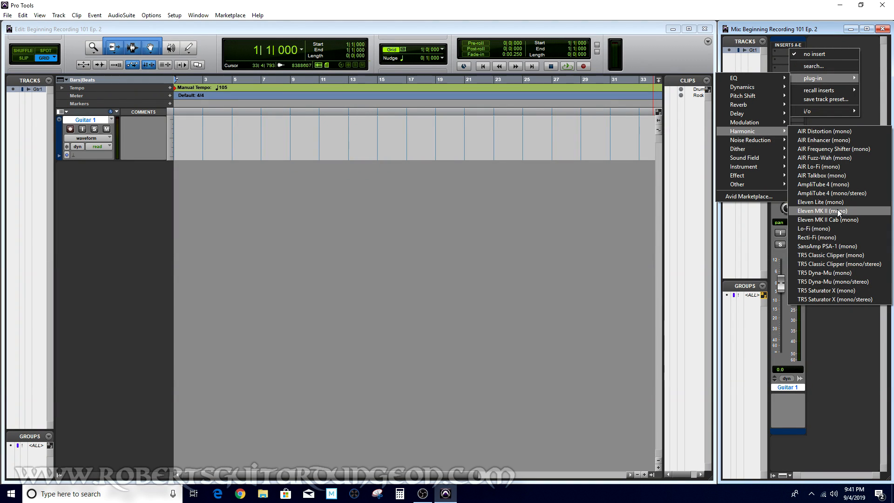
pyautogui.click(837, 211)
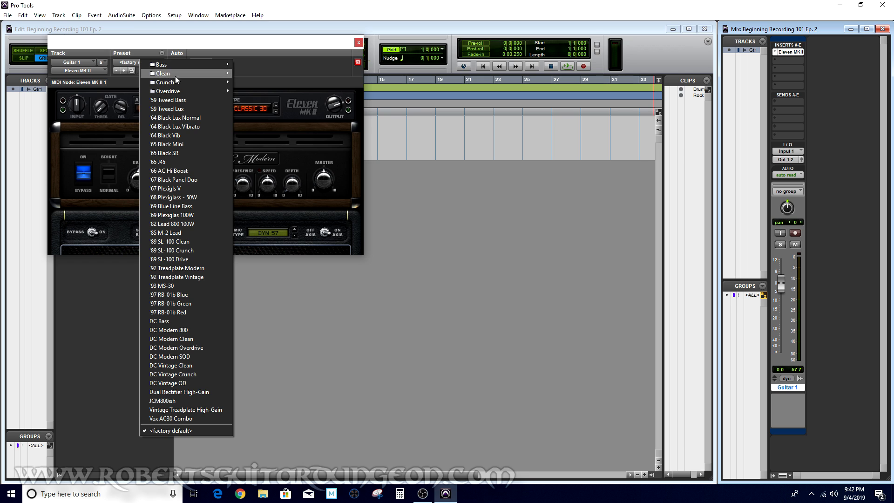
# Try the American Rock crunch preset, then load the Dual Rectifier High-Gain preset in Eleven MK II and close the plug-in window
pyautogui.moveTo(179, 89)
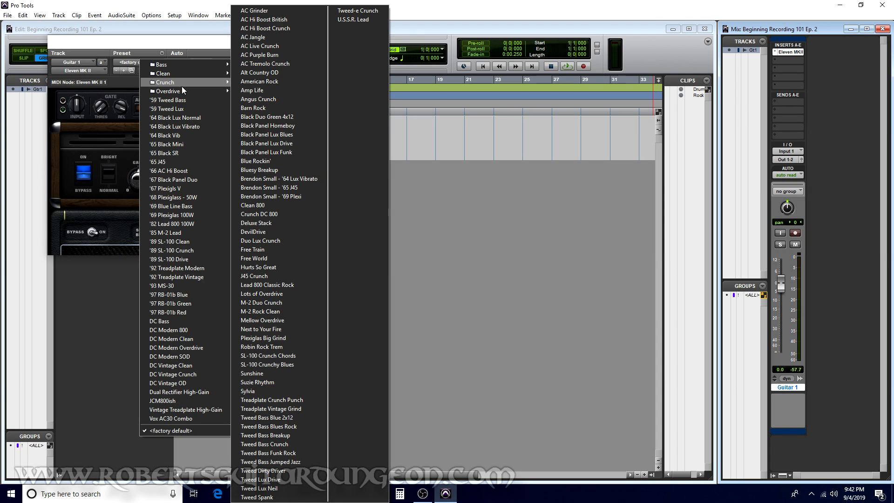
pyautogui.click(260, 82)
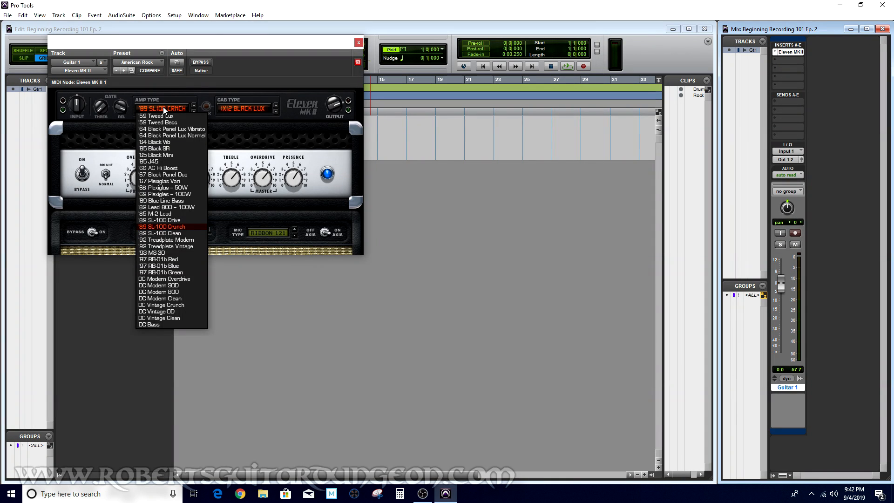
pyautogui.click(162, 107)
pyautogui.click(163, 107)
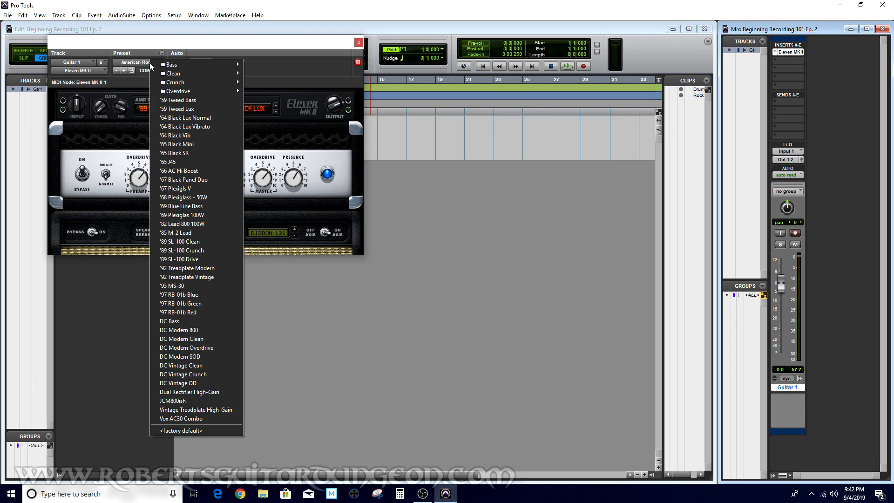
pyautogui.click(201, 393)
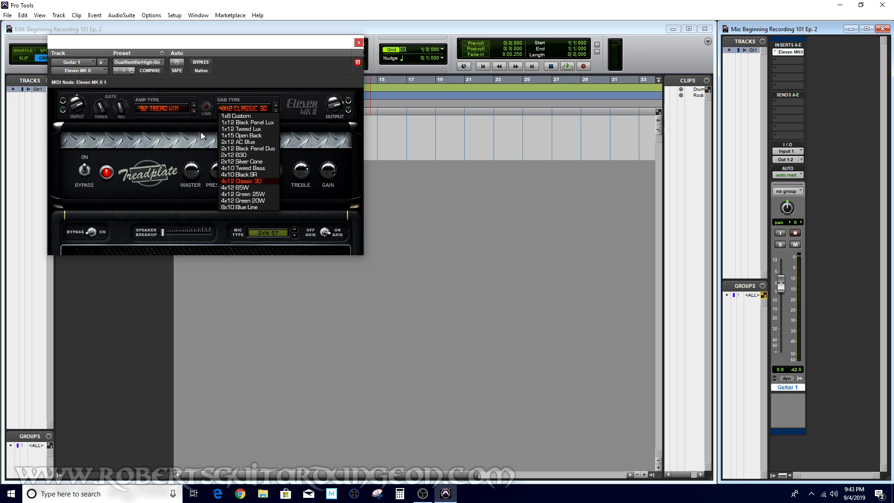
pyautogui.click(245, 141)
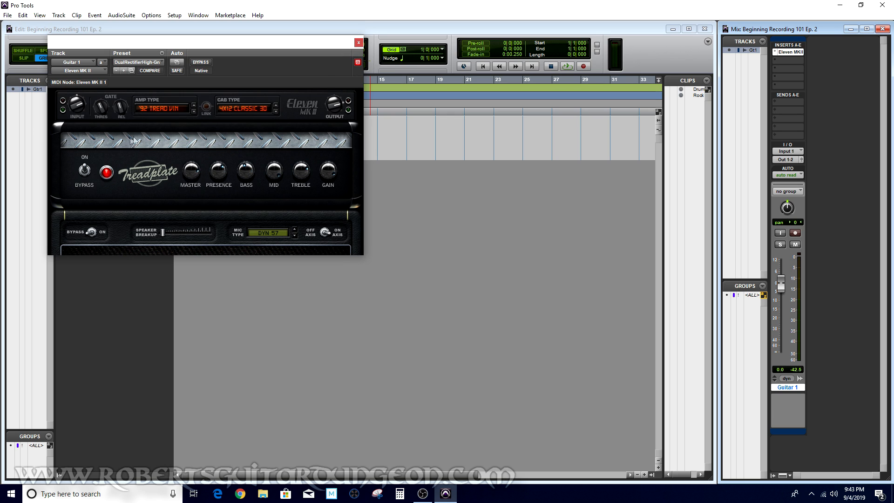
pyautogui.click(358, 43)
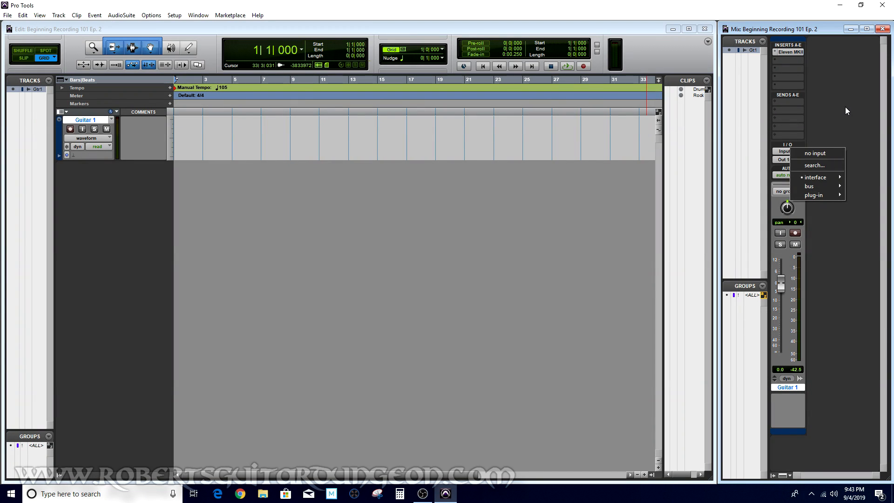
# Inspect the Guitar 1 track's input assignment
pyautogui.click(845, 107)
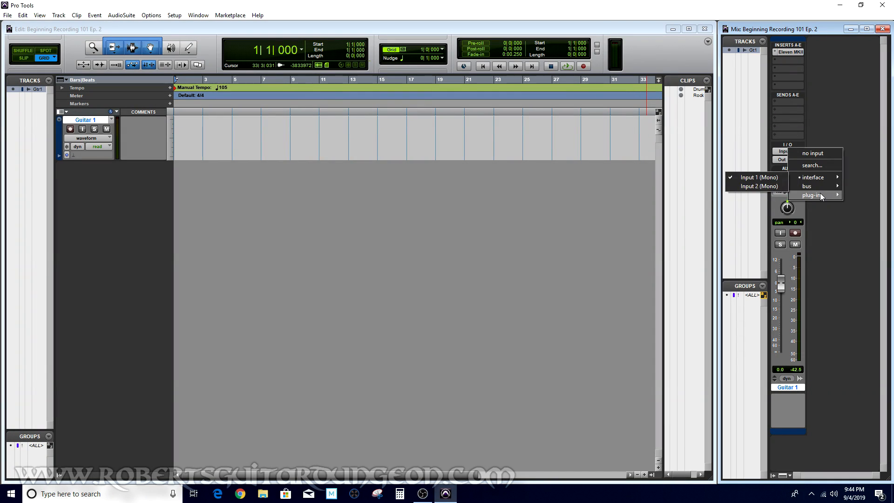
pyautogui.moveTo(830, 178)
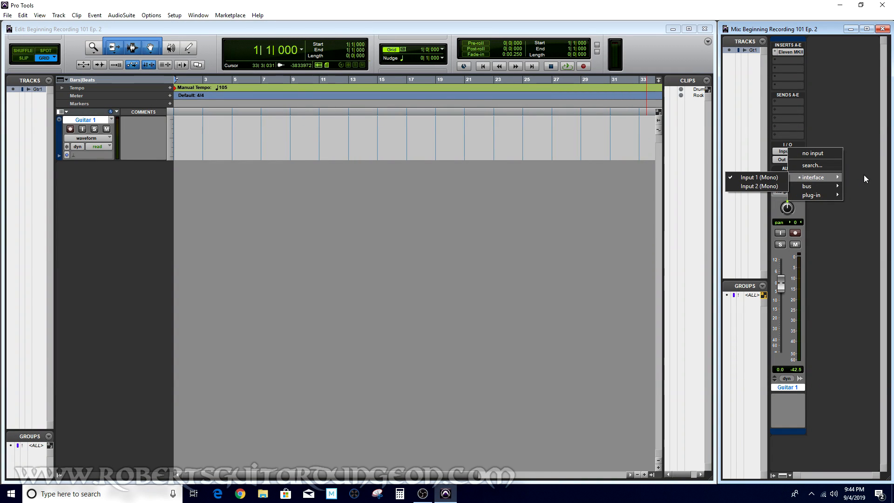
pyautogui.click(864, 178)
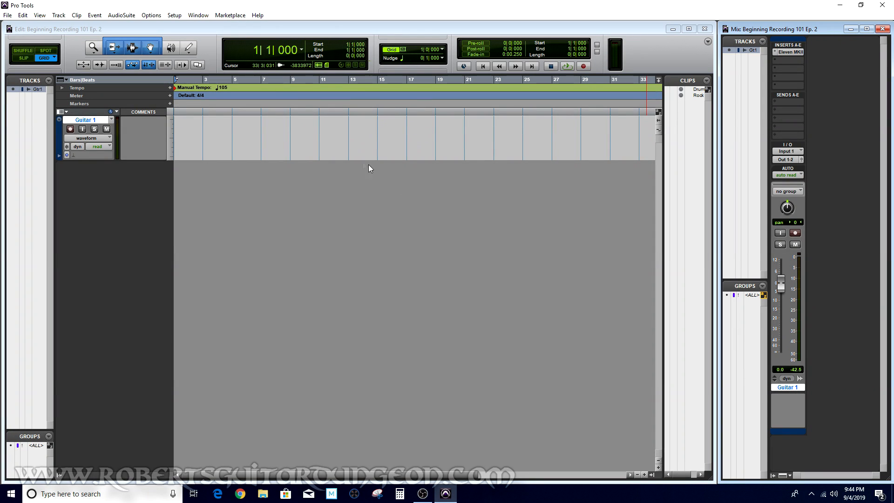
# Record-arm the Guitar 1 track and record a take starting at bar 5
pyautogui.click(70, 129)
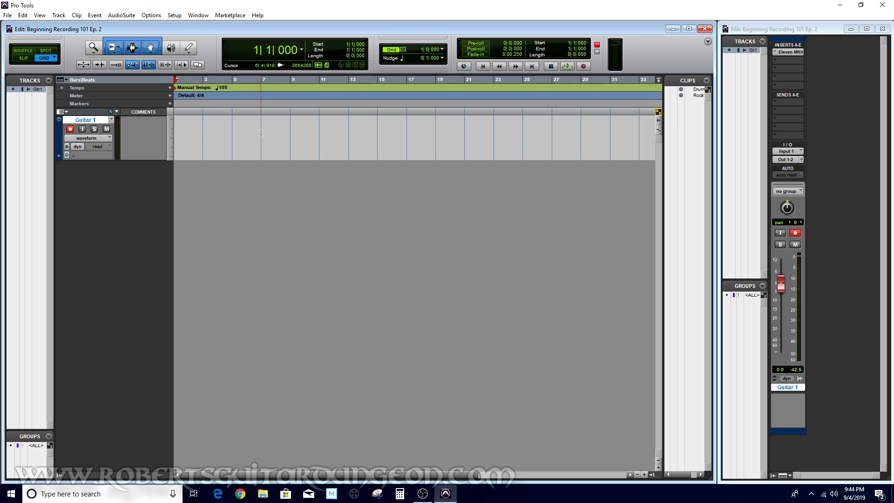
pyautogui.click(584, 67)
pyautogui.click(232, 113)
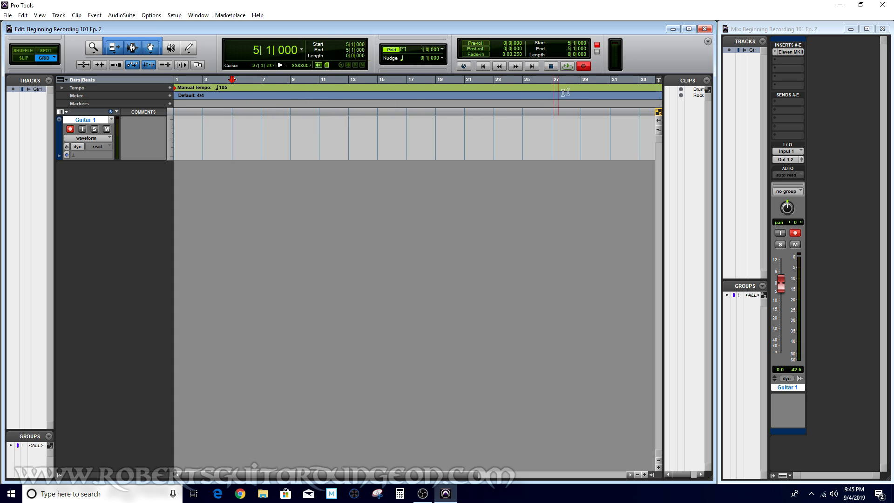
pyautogui.click(568, 66)
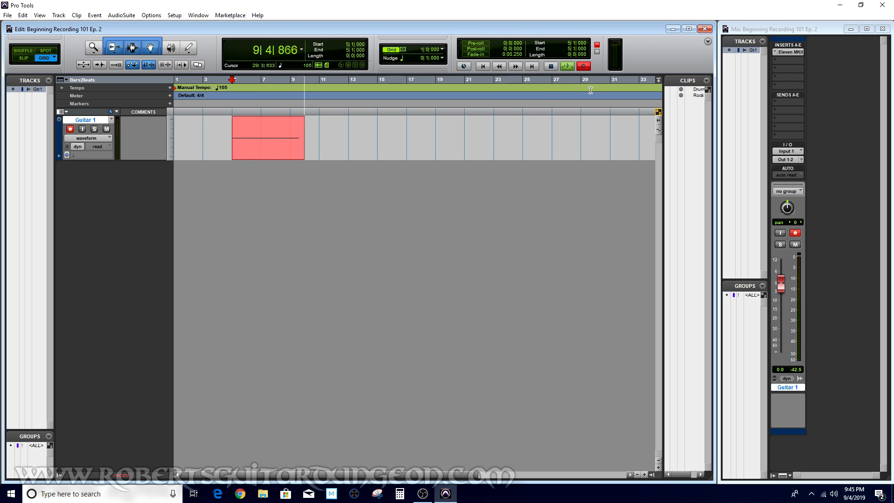
pyautogui.click(552, 68)
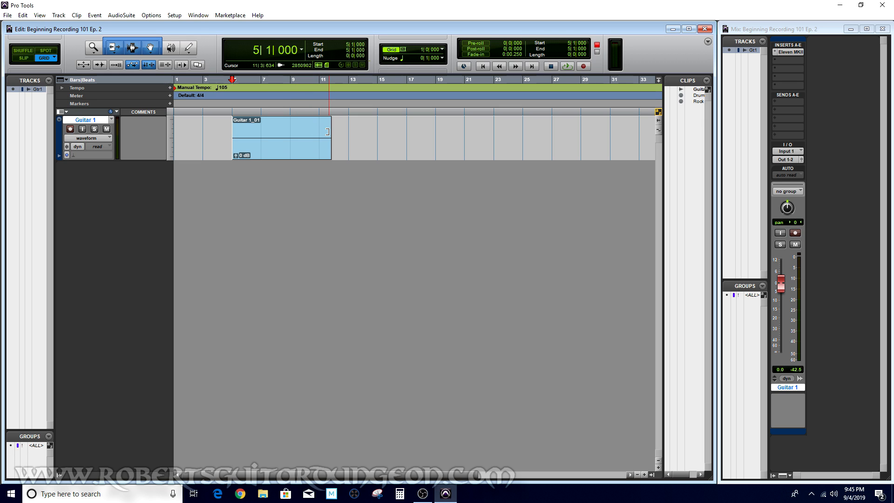
# Select the range of the recorded clip on the Guitar 1 track
pyautogui.moveTo(327, 132); pyautogui.dragTo(314, 131)
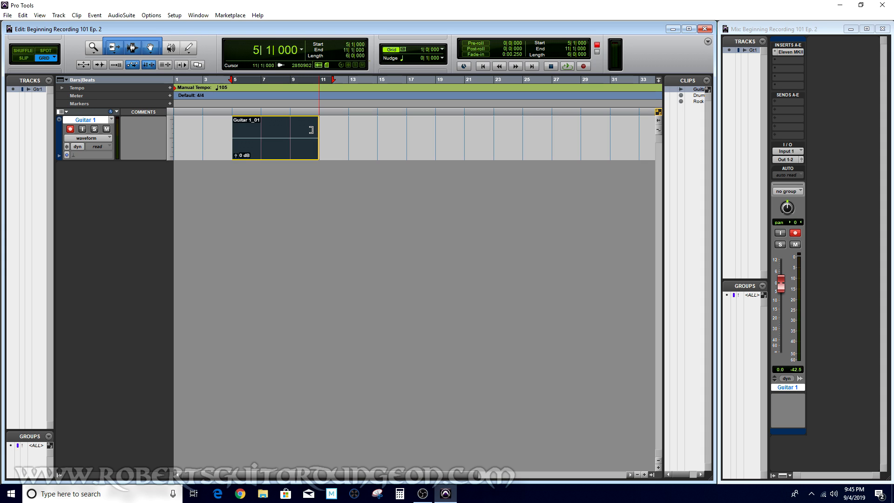
pyautogui.moveTo(311, 130); pyautogui.dragTo(333, 131)
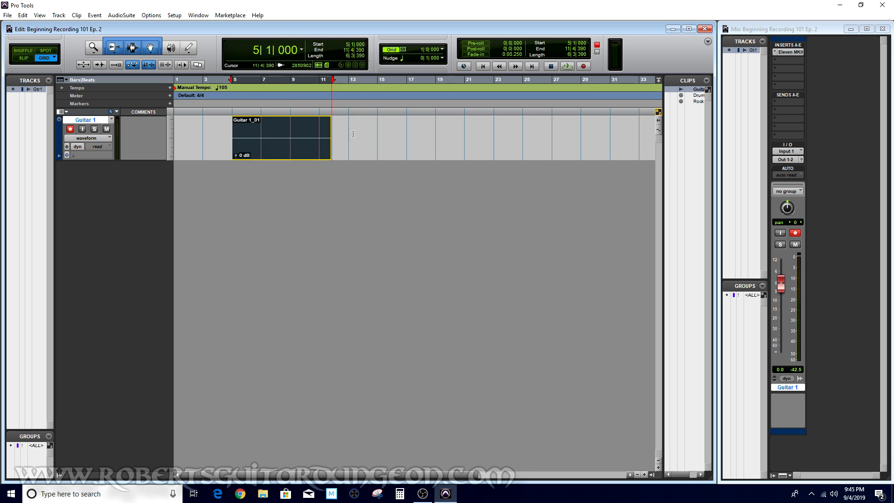
pyautogui.moveTo(234, 132); pyautogui.dragTo(209, 131)
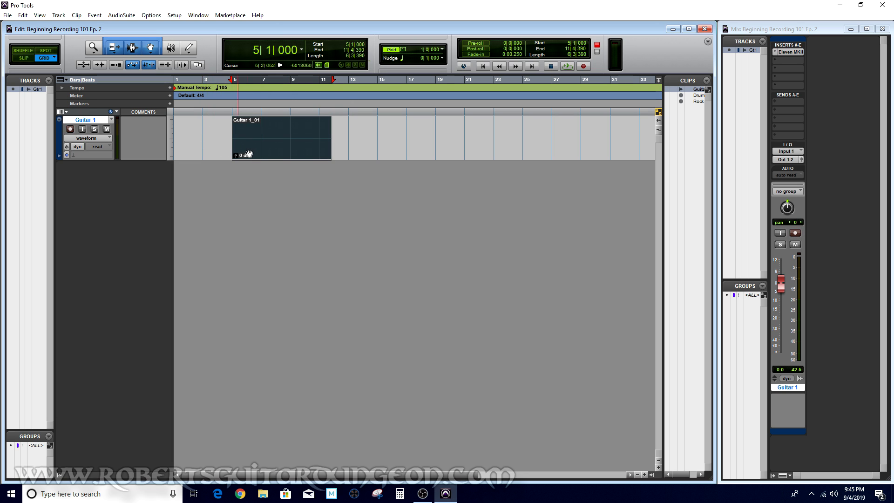
# Separate the recorded clip at bar 9, then undo the separation
pyautogui.click(286, 154)
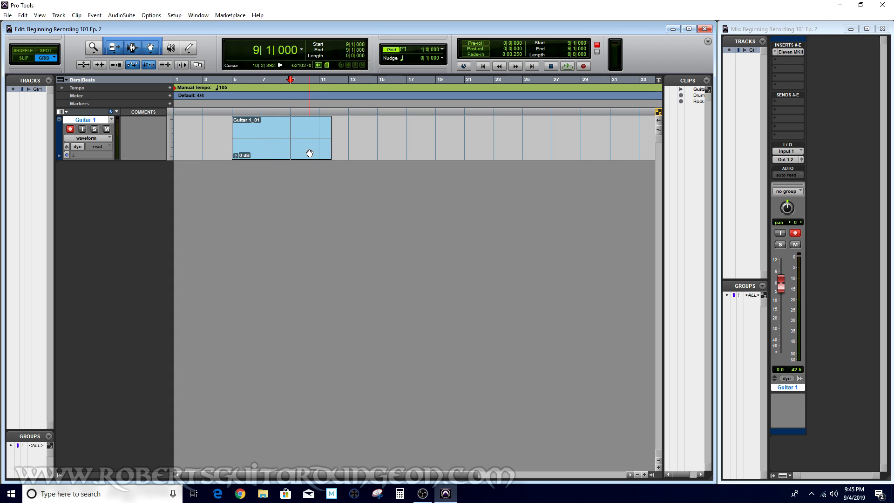
pyautogui.rightClick(292, 127)
pyautogui.click(329, 215)
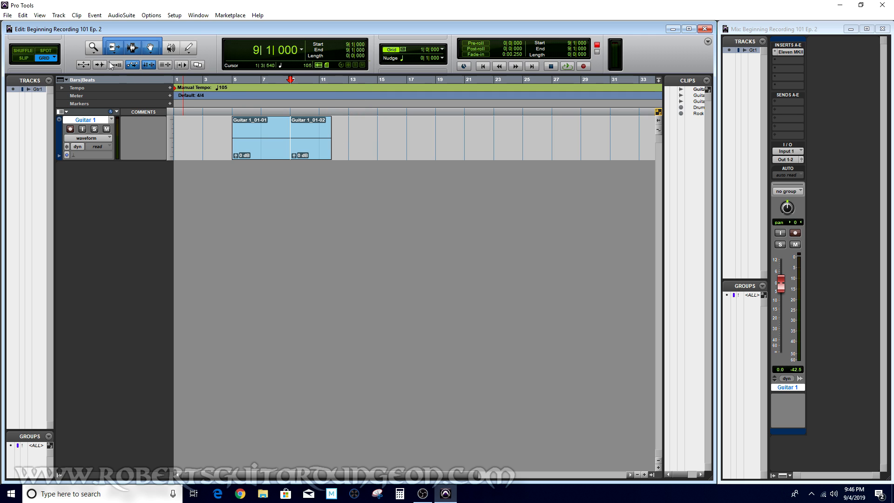
pyautogui.click(23, 16)
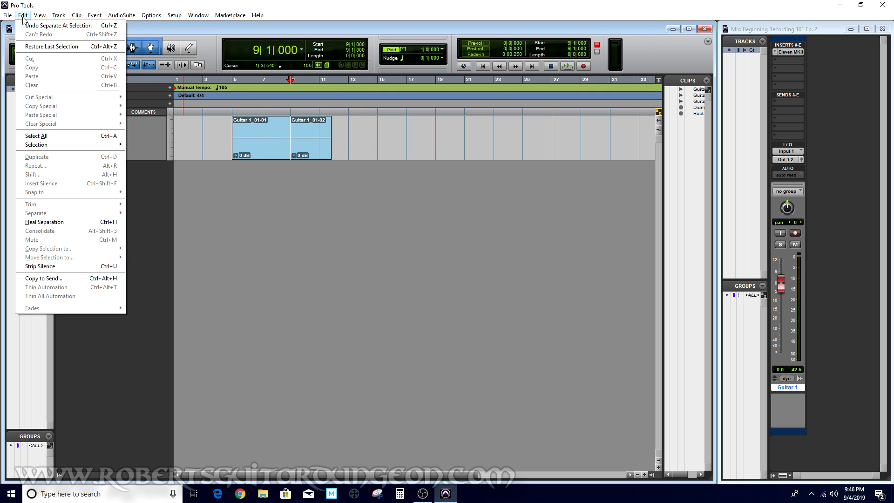
pyautogui.click(38, 28)
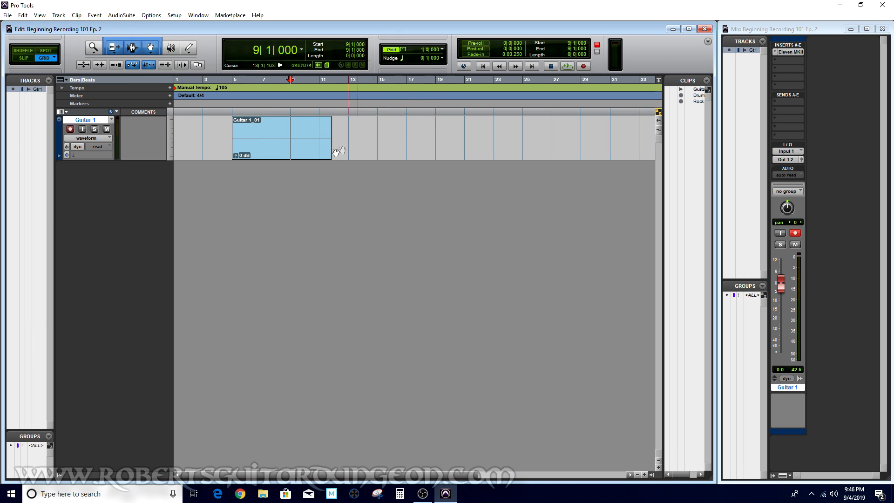
# Undo the recorded take and disarm recording on the Guitar 1 track
pyautogui.click(271, 147)
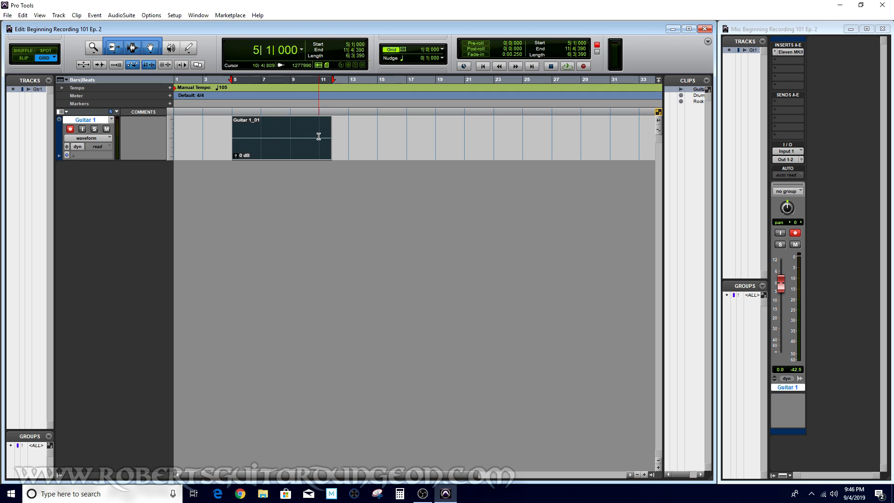
pyautogui.hotkey('ctrl', 'z')
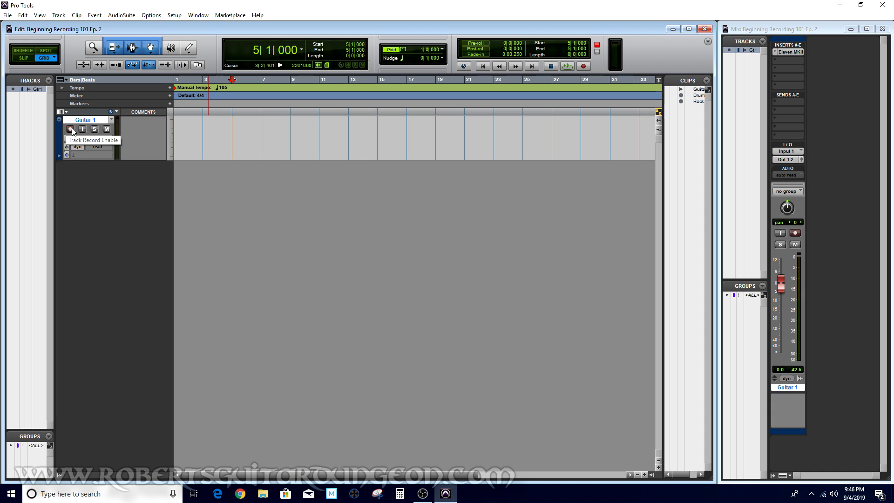
pyautogui.click(70, 129)
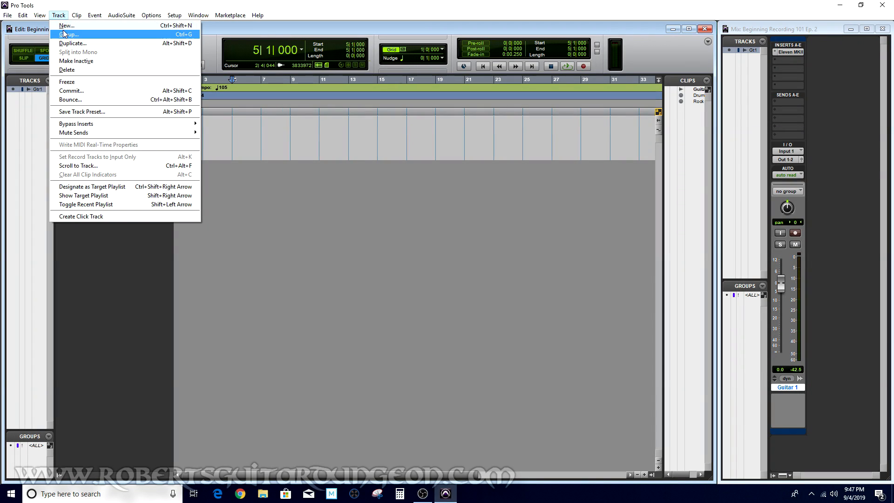
# Create one new stereo instrument track
pyautogui.click(68, 27)
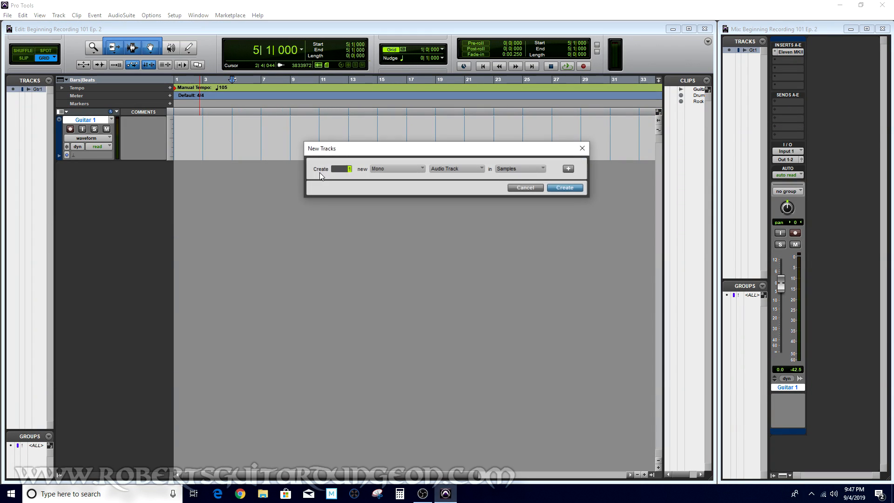
pyautogui.click(423, 171)
pyautogui.click(442, 180)
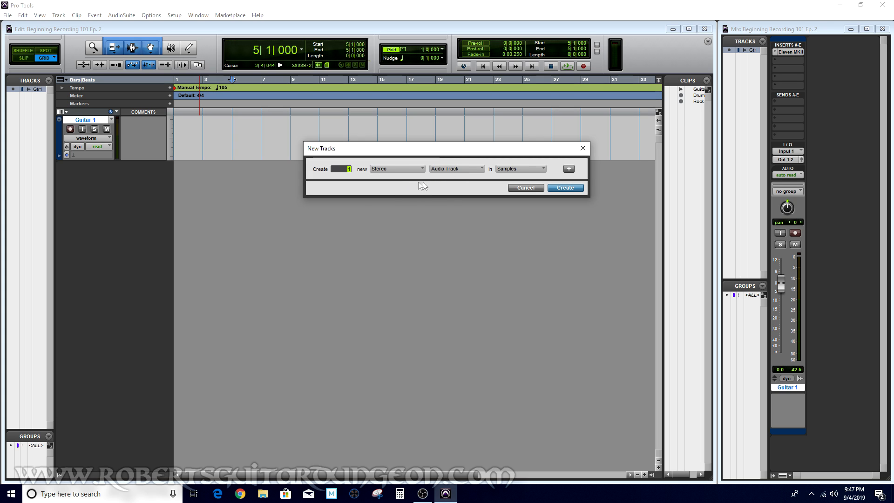
pyautogui.click(483, 170)
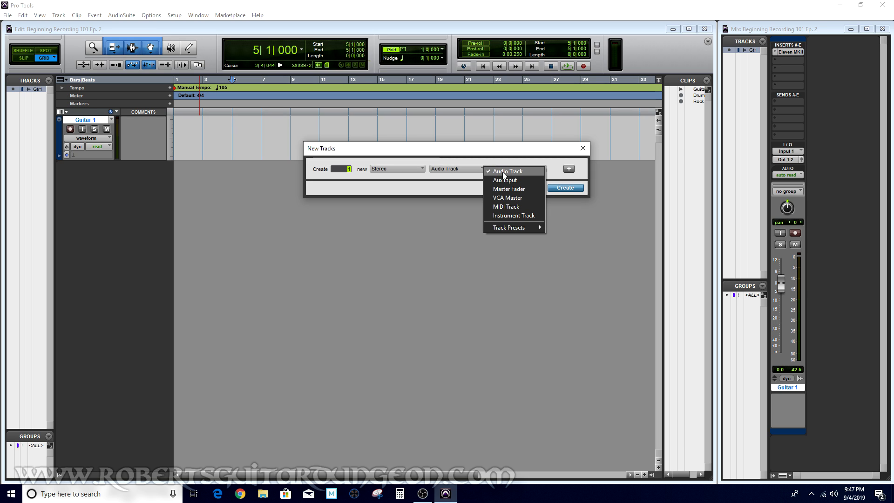
pyautogui.click(508, 216)
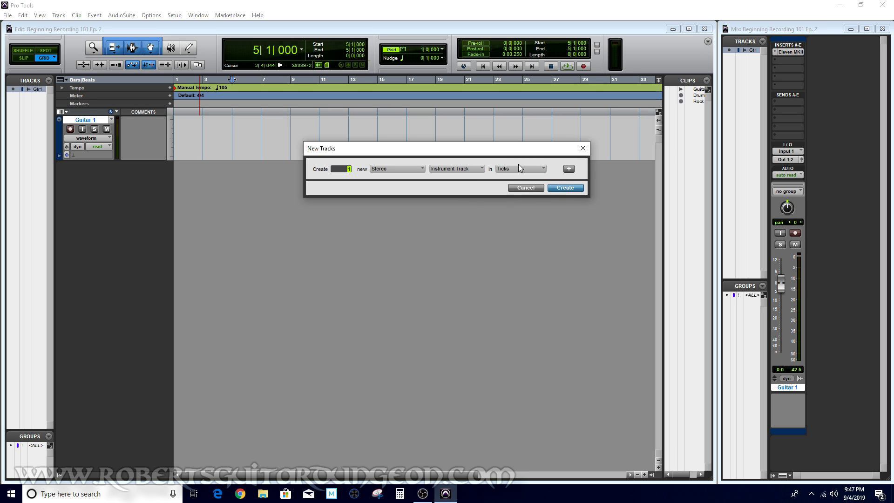
pyautogui.click(566, 189)
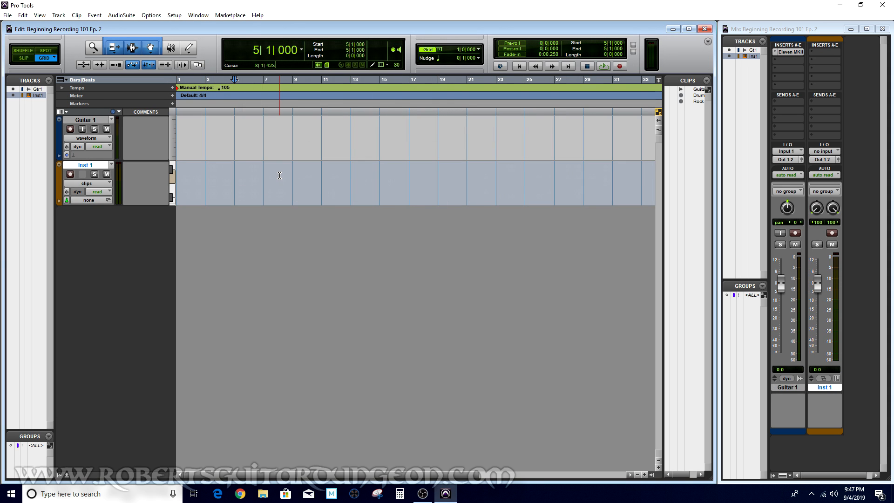
# Rename the instrument track as Drums and move it above Guitar 1
pyautogui.doubleClick(85, 165)
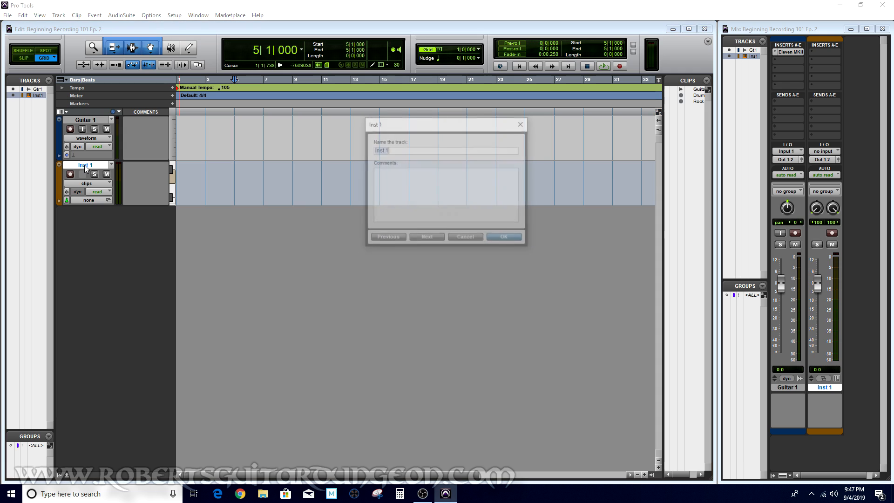
pyautogui.write('Drums')
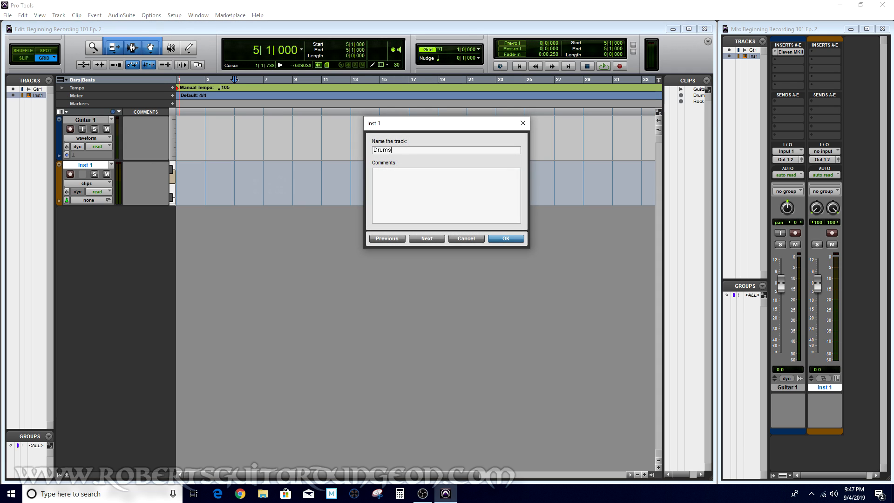
pyautogui.press('Return')
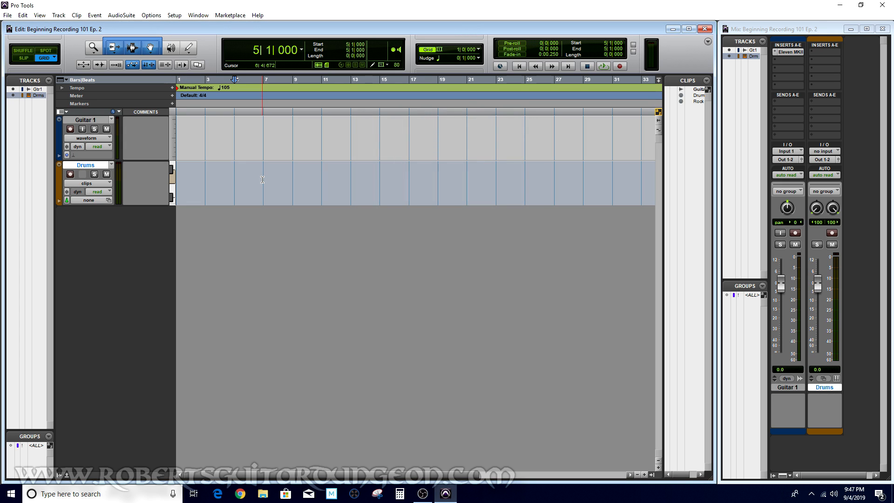
pyautogui.moveTo(99, 167); pyautogui.dragTo(100, 128)
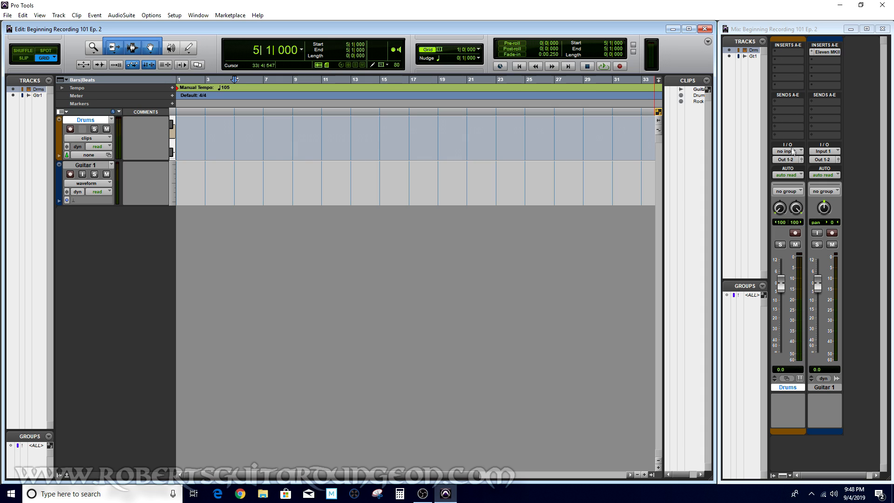
# Insert the Superior Drummer 3 (stereo) multichannel instrument plug-in on the Drums track
pyautogui.click(793, 55)
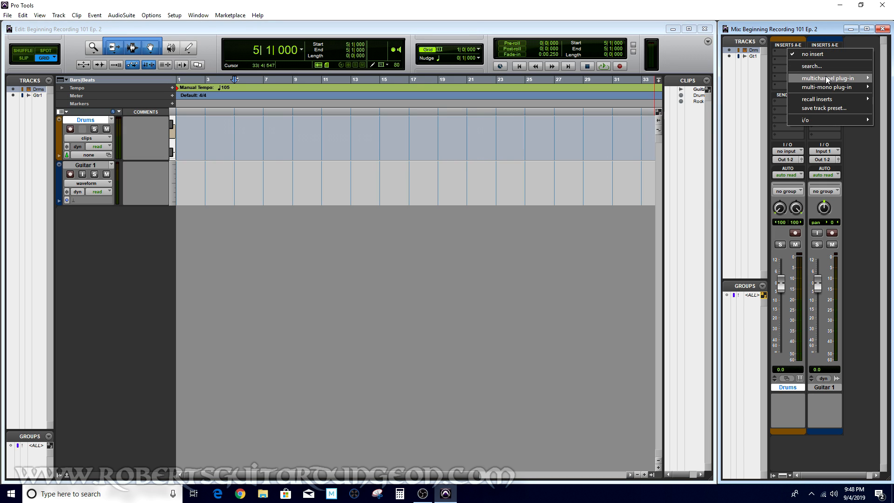
pyautogui.moveTo(827, 79)
pyautogui.moveTo(823, 82)
pyautogui.moveTo(744, 89)
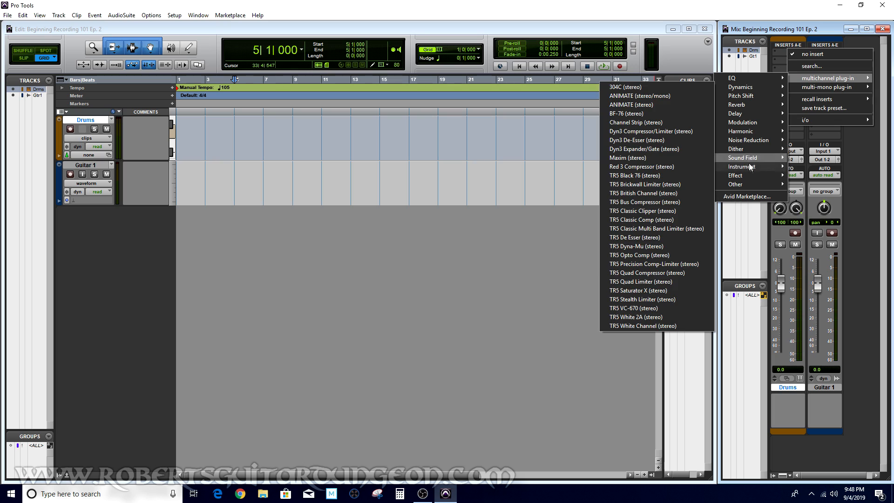
pyautogui.moveTo(744, 167)
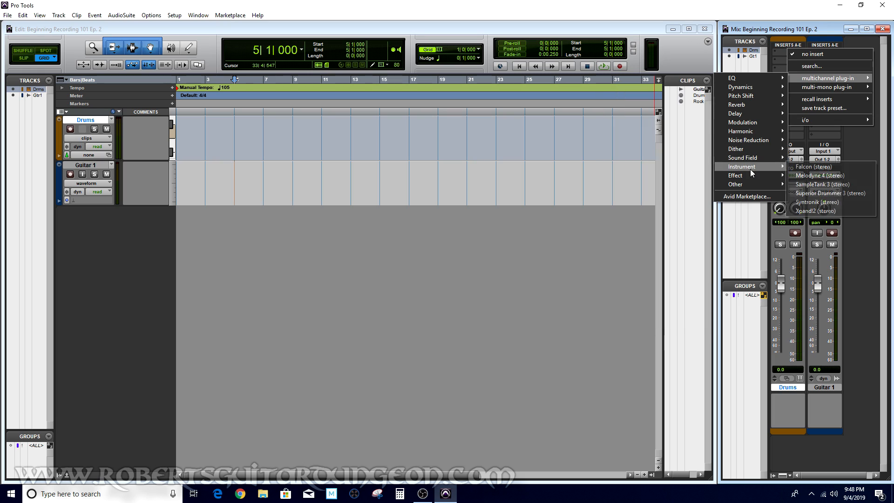
pyautogui.click(825, 194)
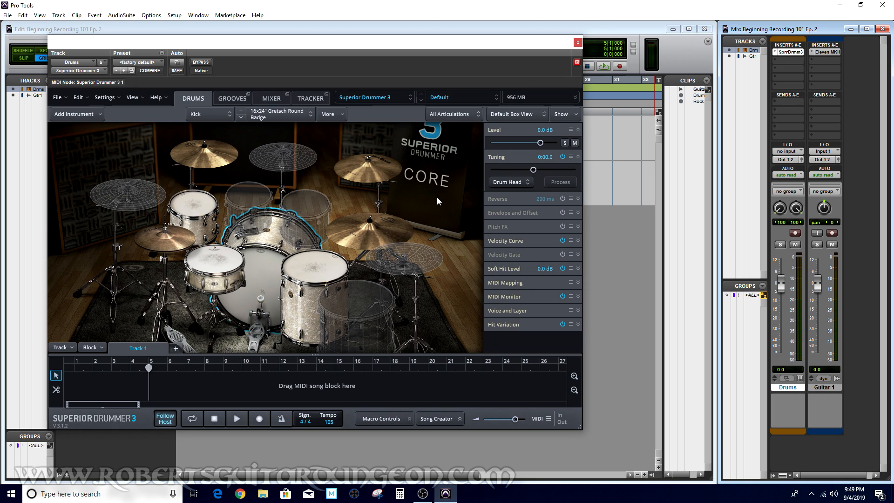
# Audition the default kit by triggering the kick, snare, toms and cymbals in Superior Drummer
pyautogui.click(256, 268)
pyautogui.click(214, 261)
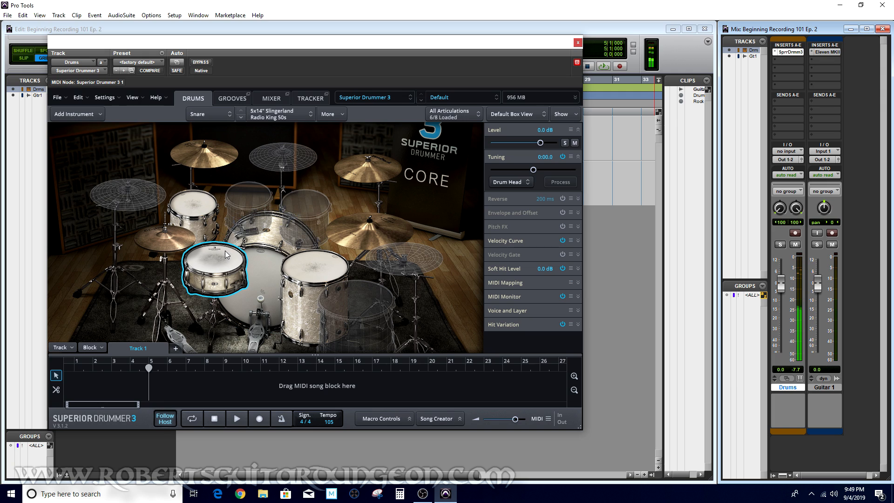
pyautogui.click(208, 208)
pyautogui.click(211, 159)
pyautogui.click(315, 267)
pyautogui.click(353, 303)
pyautogui.click(227, 256)
pyautogui.click(171, 237)
pyautogui.click(373, 172)
pyautogui.click(380, 235)
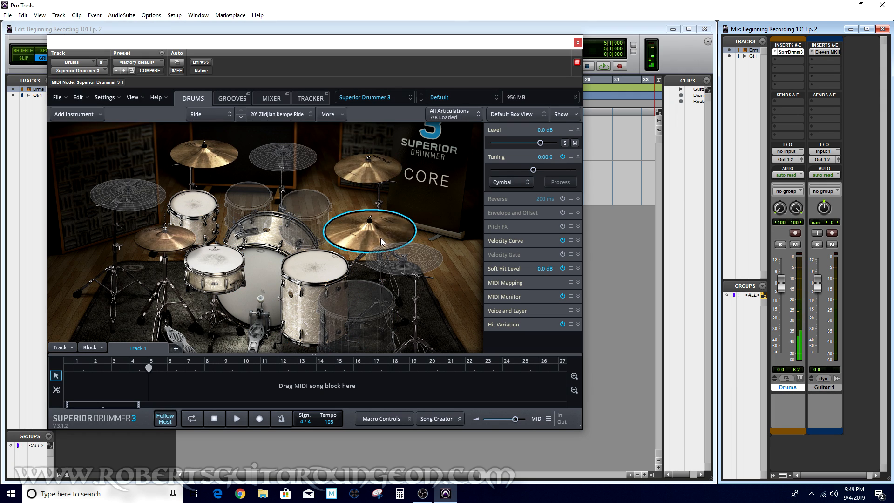
# Browse the Superior Drummer presets and load the Andy Sneap Metal Kit 1 preset on the Drums track
pyautogui.click(493, 98)
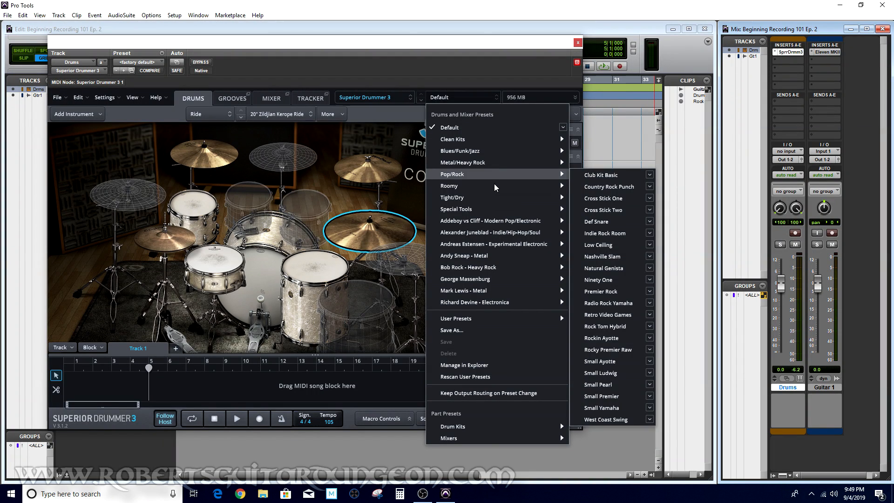
pyautogui.moveTo(494, 183)
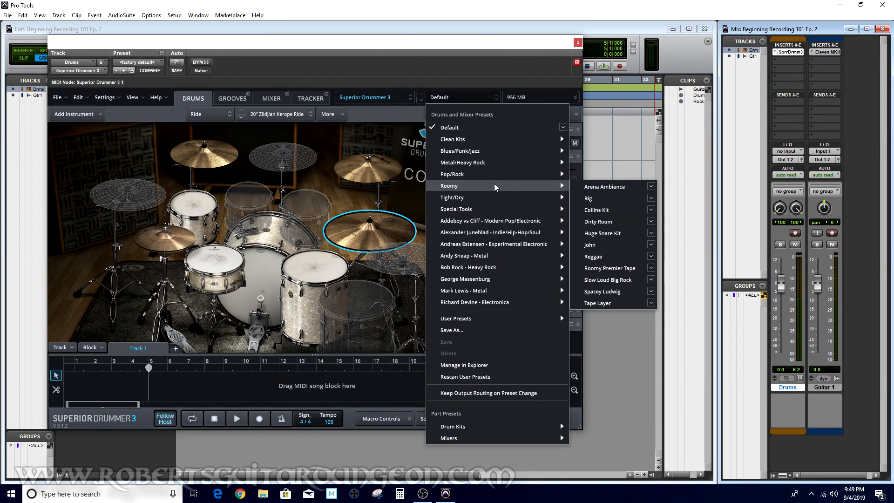
pyautogui.moveTo(495, 166)
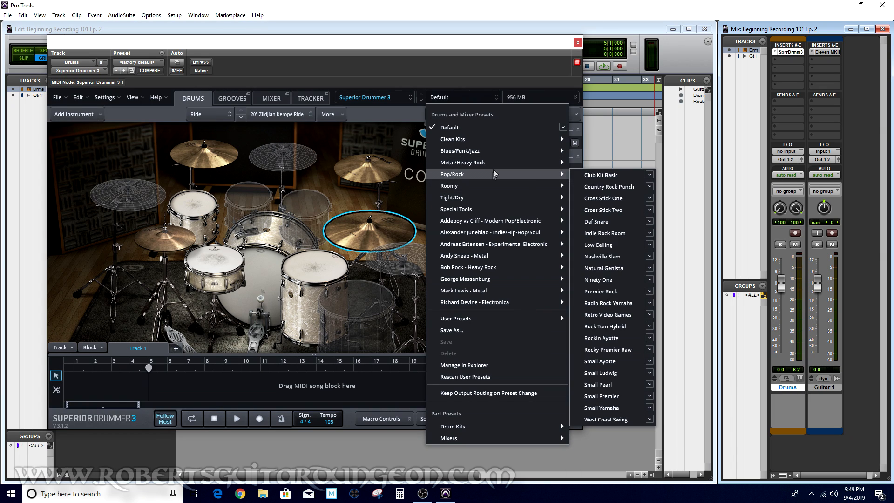
pyautogui.moveTo(488, 259)
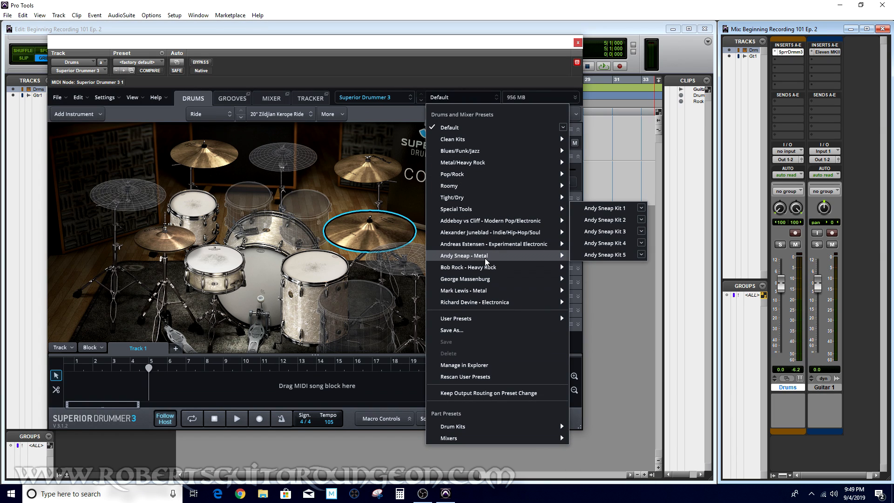
pyautogui.moveTo(508, 272)
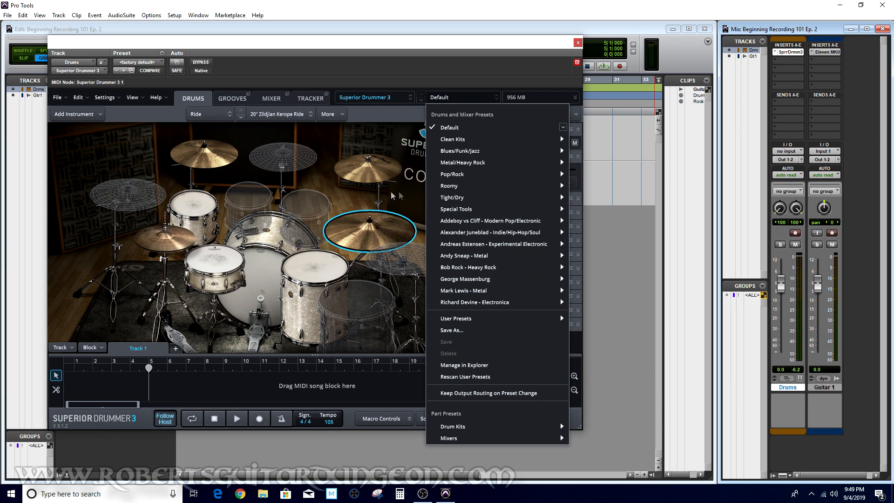
pyautogui.click(149, 140)
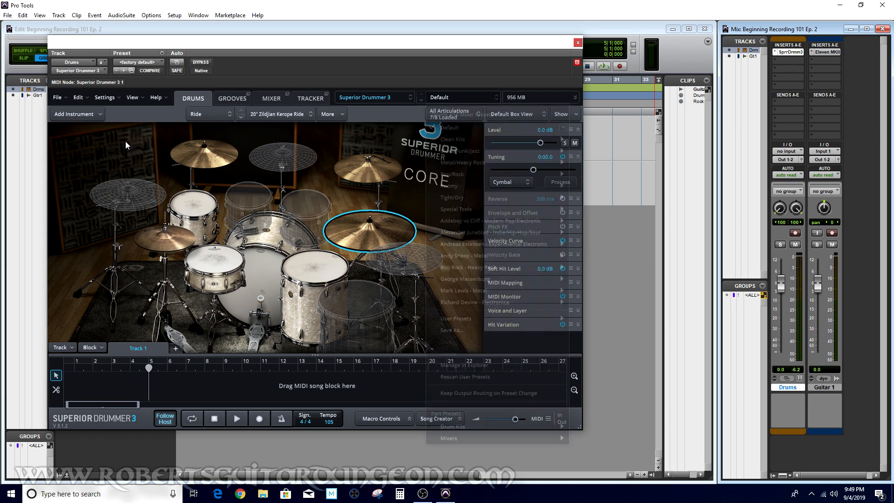
pyautogui.click(144, 64)
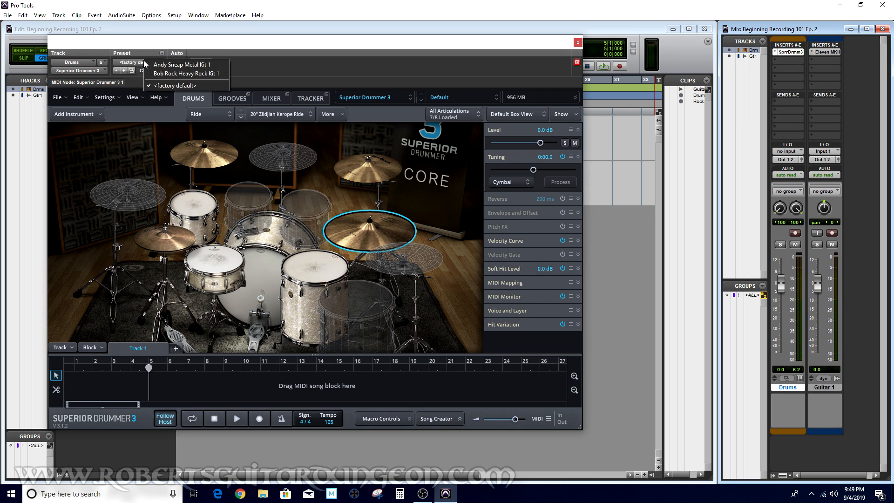
pyautogui.click(186, 66)
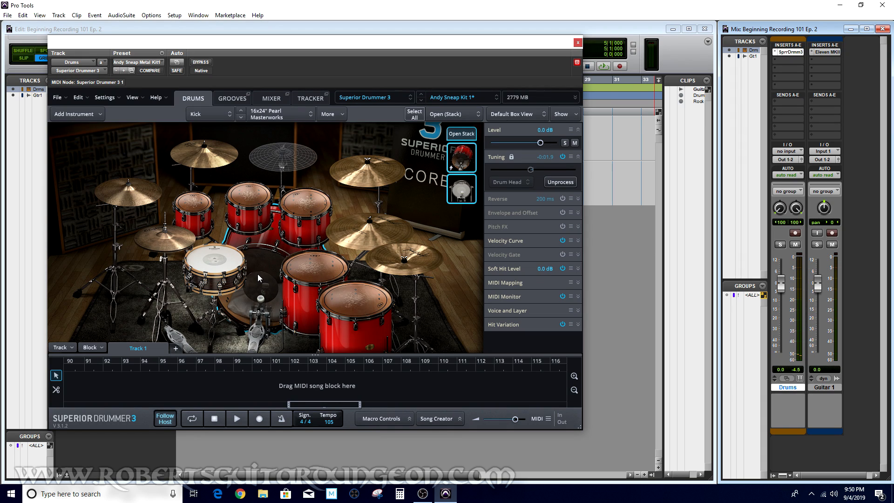
# Audition the new kit's kick drum stack articulations and the snare
pyautogui.click(468, 161)
pyautogui.click(469, 161)
pyautogui.click(462, 190)
pyautogui.click(462, 166)
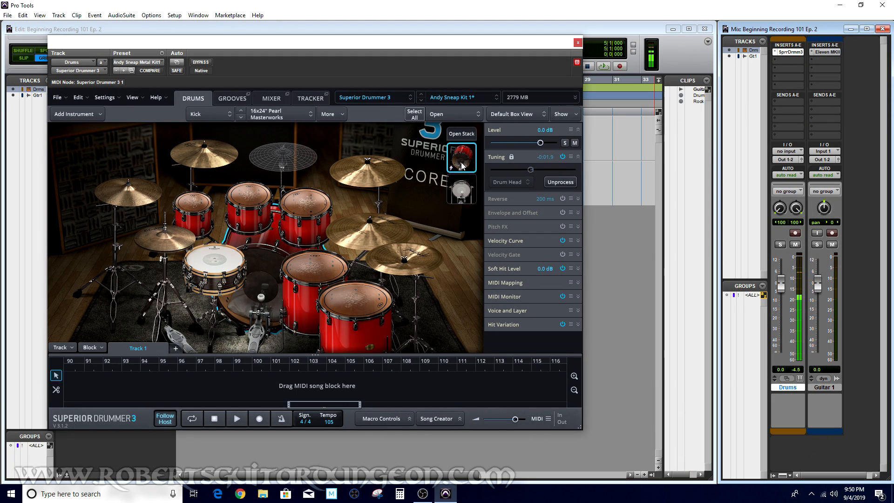
pyautogui.click(461, 134)
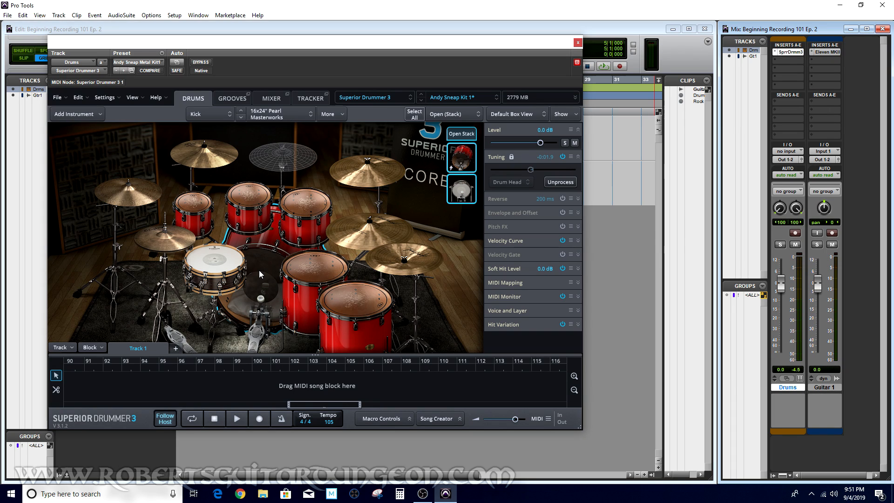
pyautogui.click(226, 259)
pyautogui.click(461, 161)
pyautogui.click(461, 134)
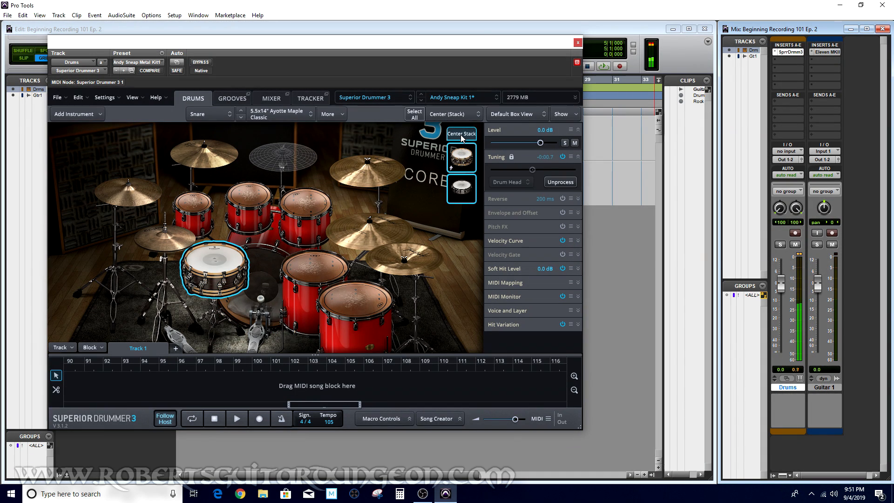
# Audition the hi-hat, toms and cymbals of the new kit, then close the plug-in window
pyautogui.click(165, 235)
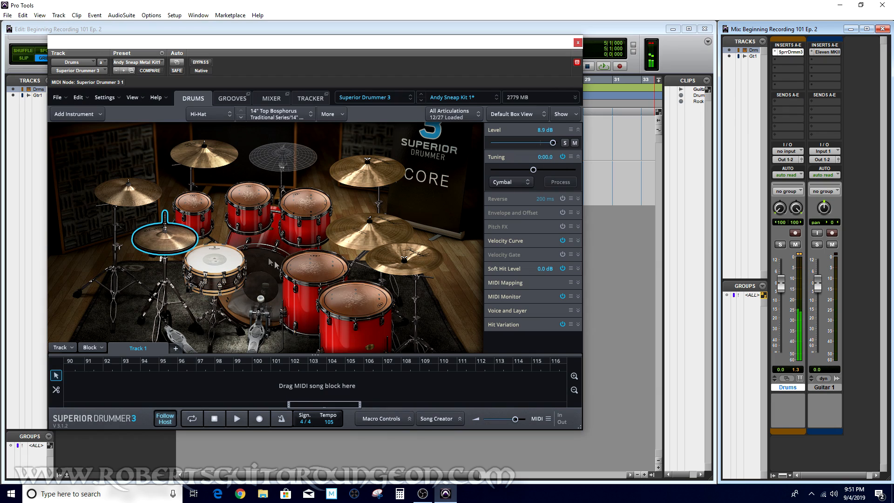
pyautogui.click(305, 258)
pyautogui.click(305, 206)
pyautogui.click(253, 198)
pyautogui.click(194, 205)
pyautogui.click(398, 257)
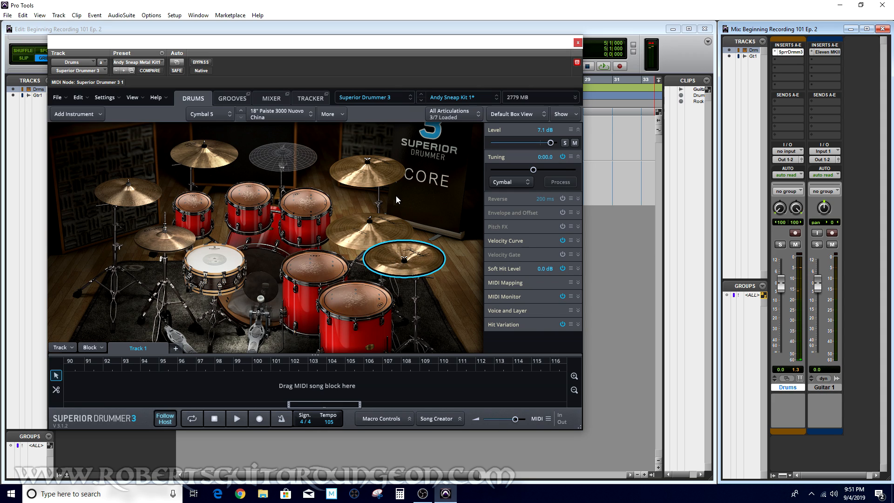
pyautogui.click(577, 42)
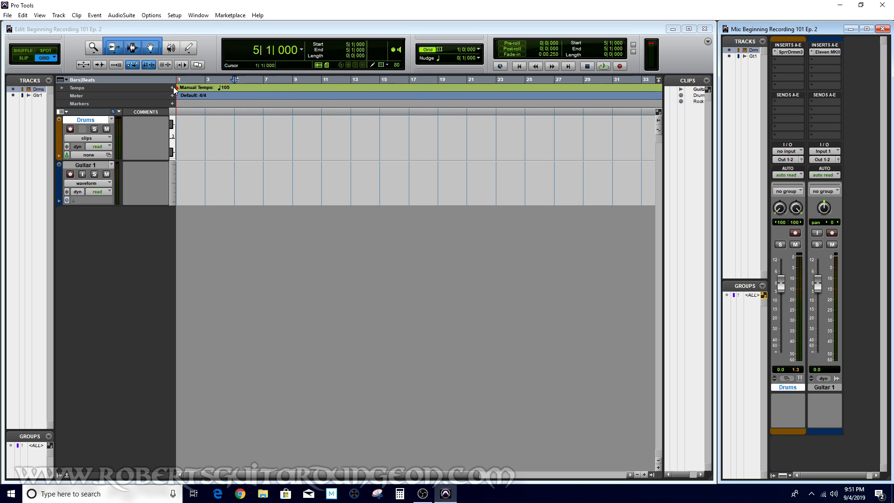
# Set the session's manual tempo to 130 BPM in the tempo ruler
pyautogui.click(63, 88)
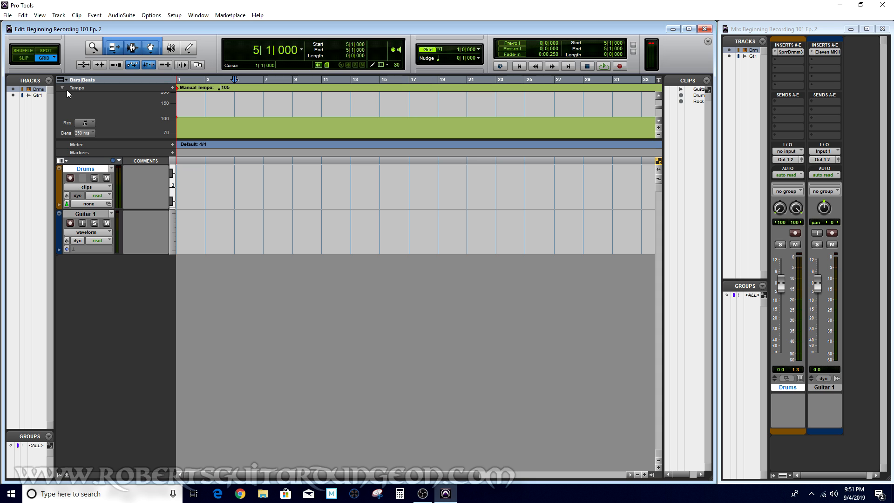
pyautogui.click(63, 88)
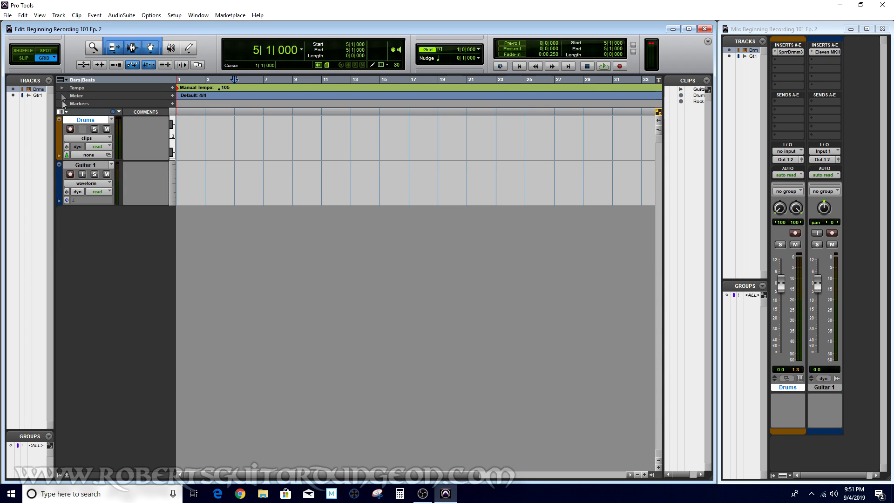
pyautogui.click(63, 89)
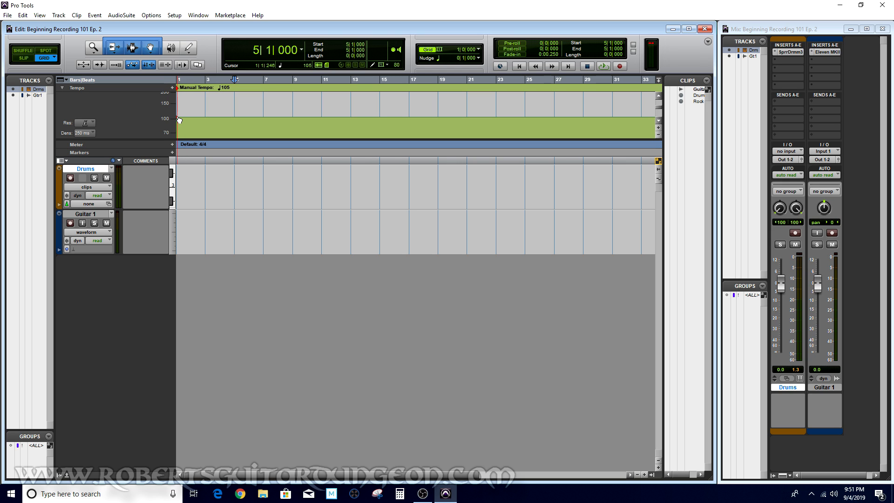
pyautogui.moveTo(179, 120)
pyautogui.mouseDown()
pyautogui.moveTo(179, 100)
pyautogui.moveTo(183, 108)
pyautogui.mouseUp()
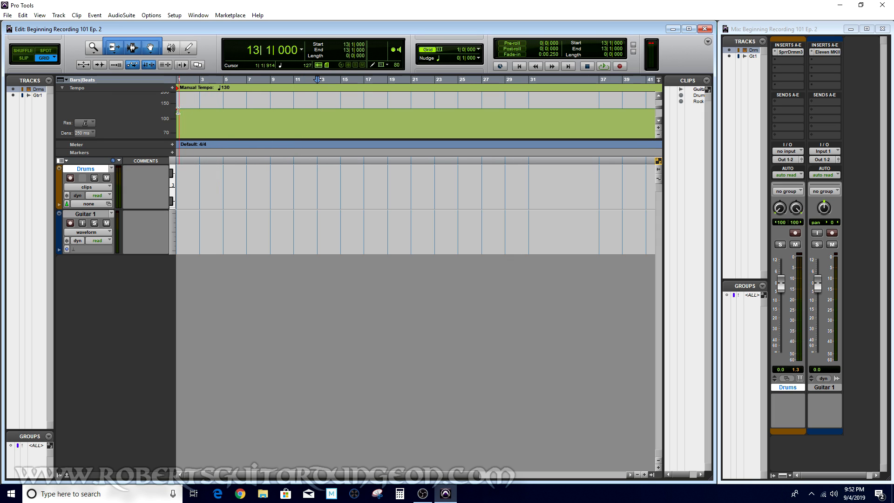
pyautogui.click(63, 88)
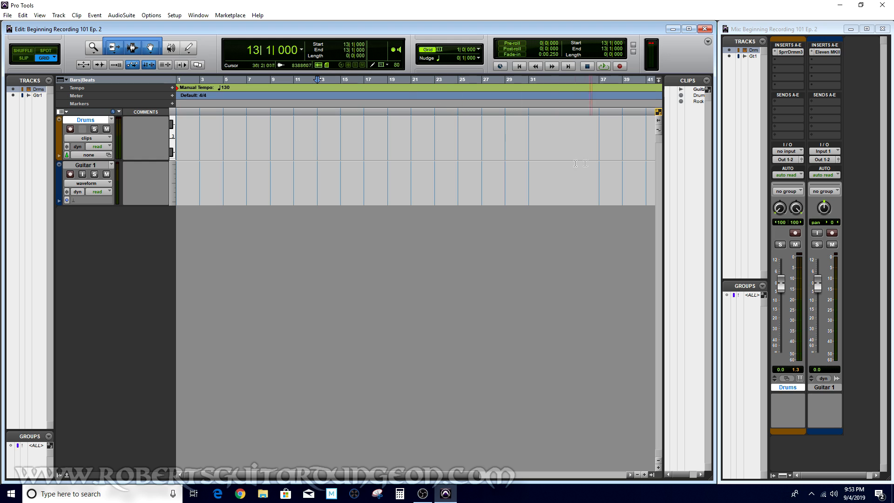
# Open the IK Multimedia AmpliTube MAX - Tracked Demo session and scroll through its timeline
pyautogui.click(8, 16)
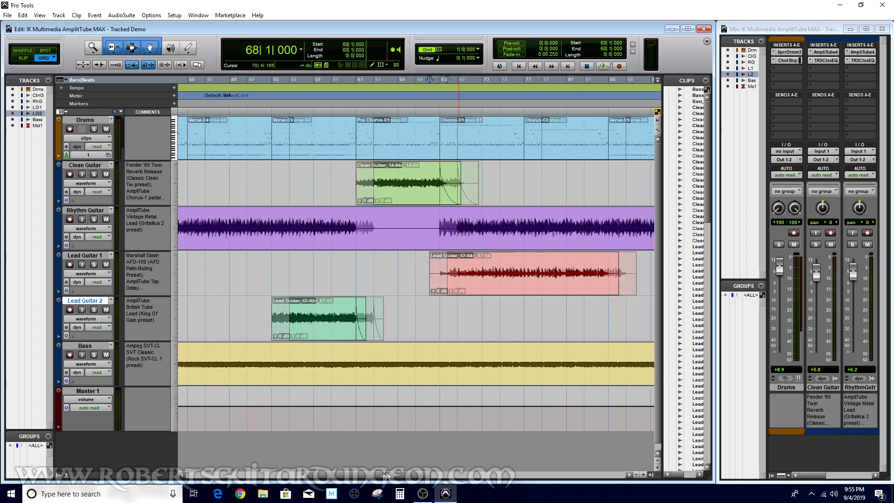
pyautogui.moveTo(386, 476); pyautogui.dragTo(273, 476)
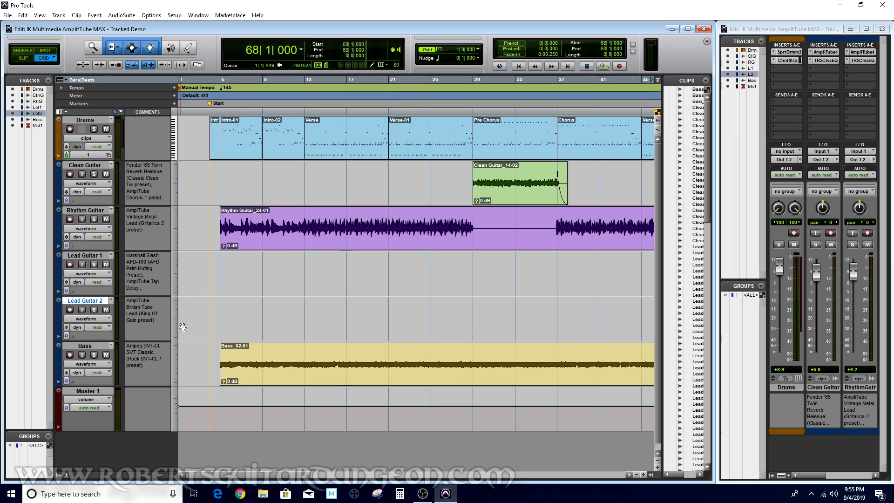
pyautogui.moveTo(248, 473); pyautogui.dragTo(431, 489)
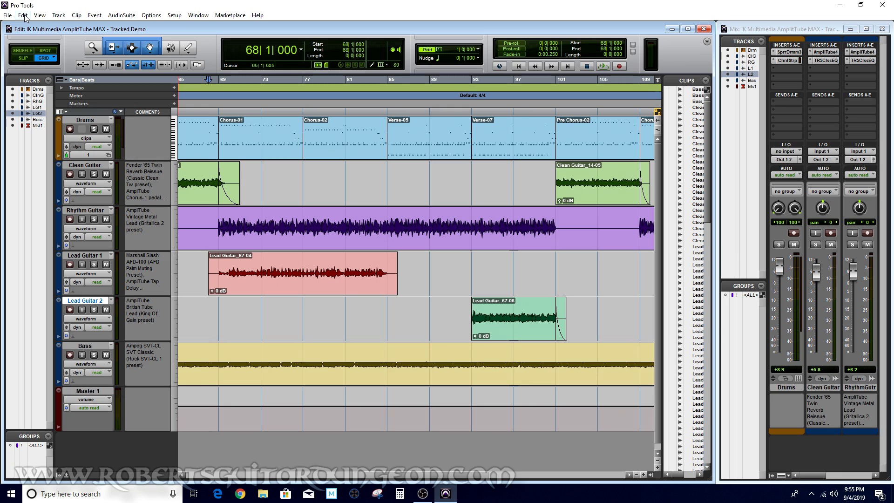
pyautogui.click(57, 16)
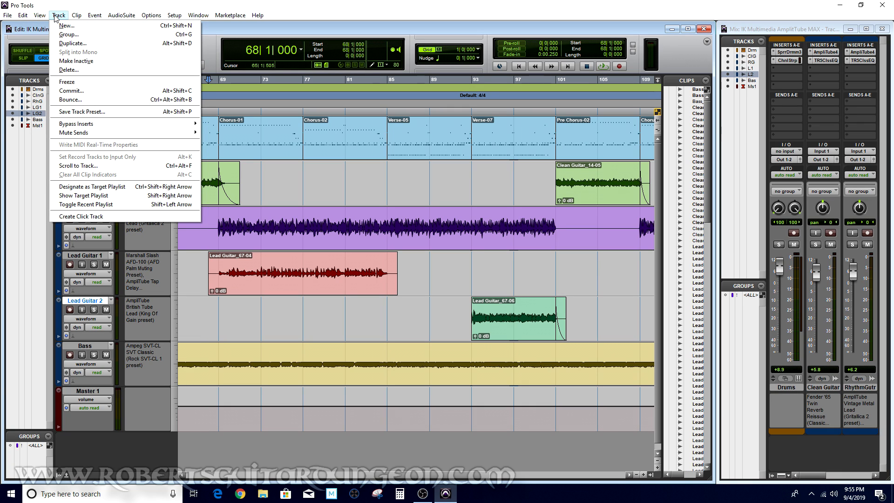
pyautogui.click(67, 26)
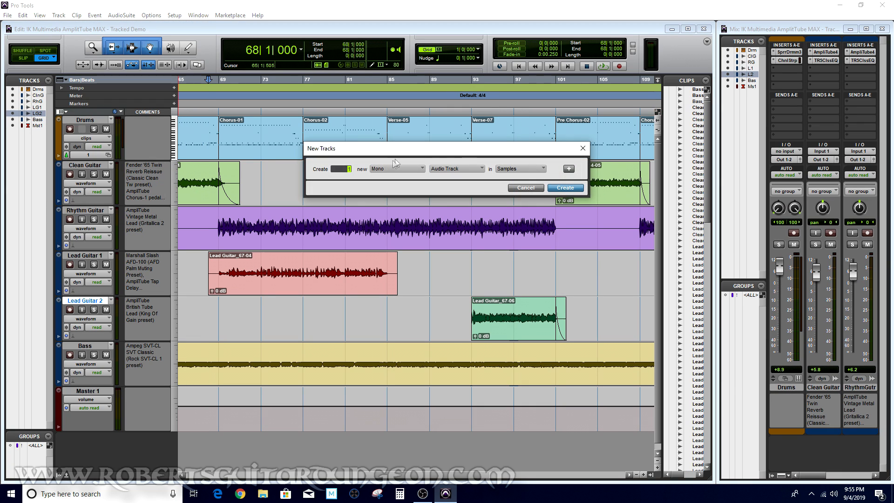
pyautogui.click(403, 171)
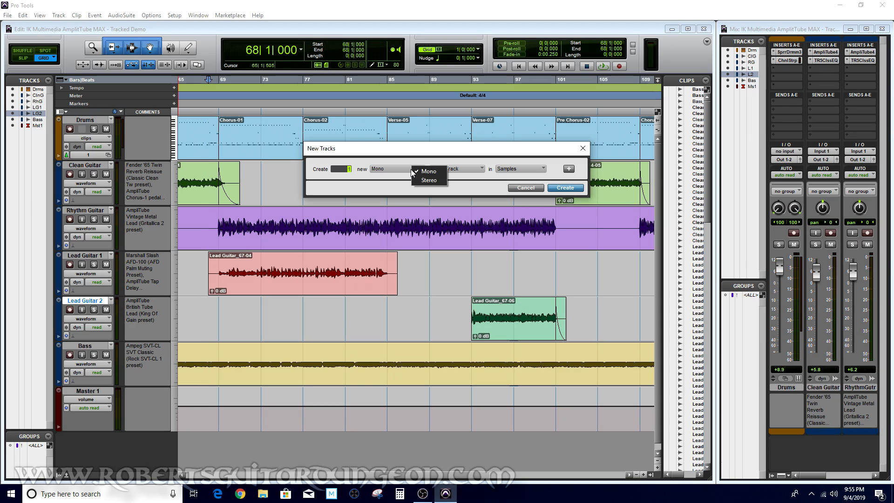
pyautogui.click(412, 171)
pyautogui.click(403, 171)
pyautogui.click(406, 182)
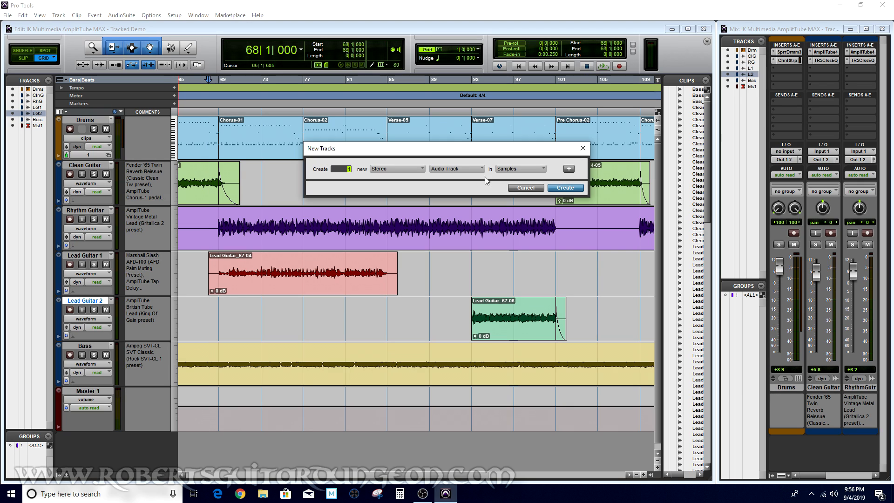
pyautogui.click(468, 168)
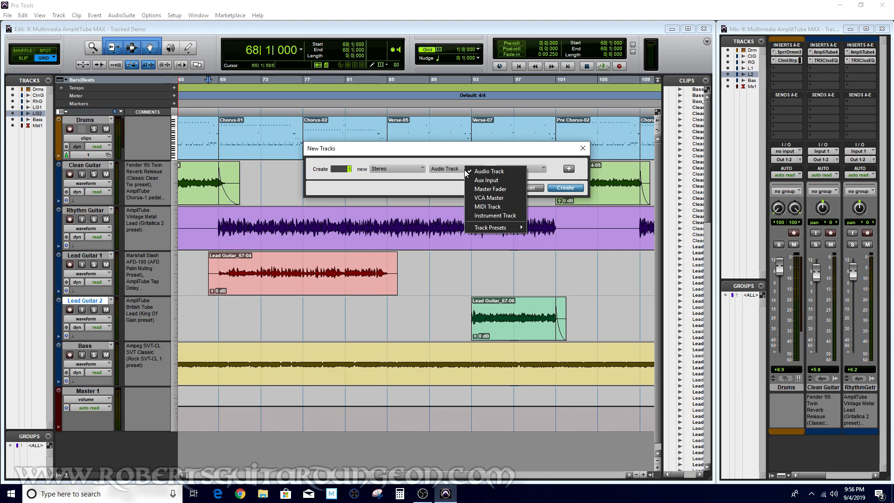
pyautogui.click(488, 188)
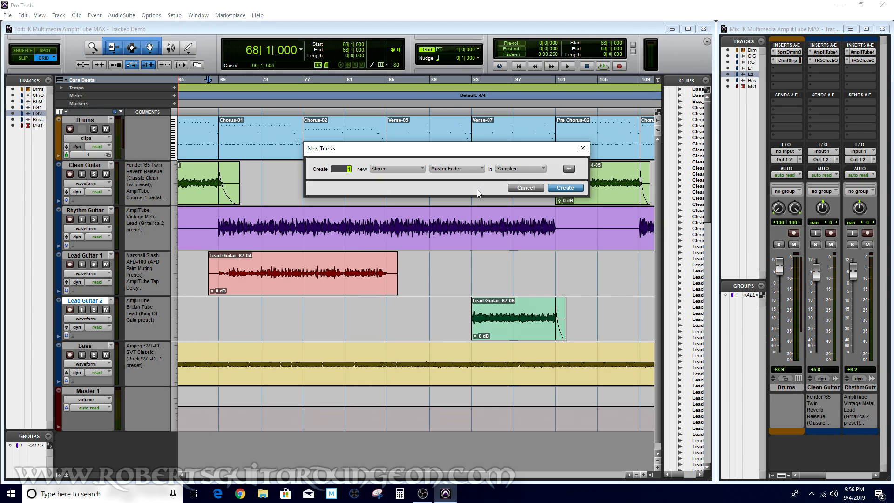
pyautogui.click(584, 149)
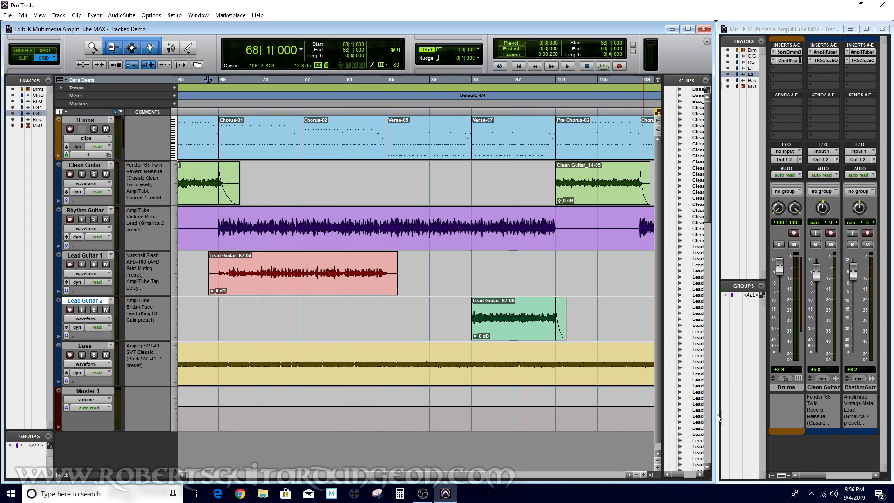
# Scroll across the mixer's channel strips to review each track's inserts and comments
pyautogui.moveTo(820, 475); pyautogui.dragTo(860, 482)
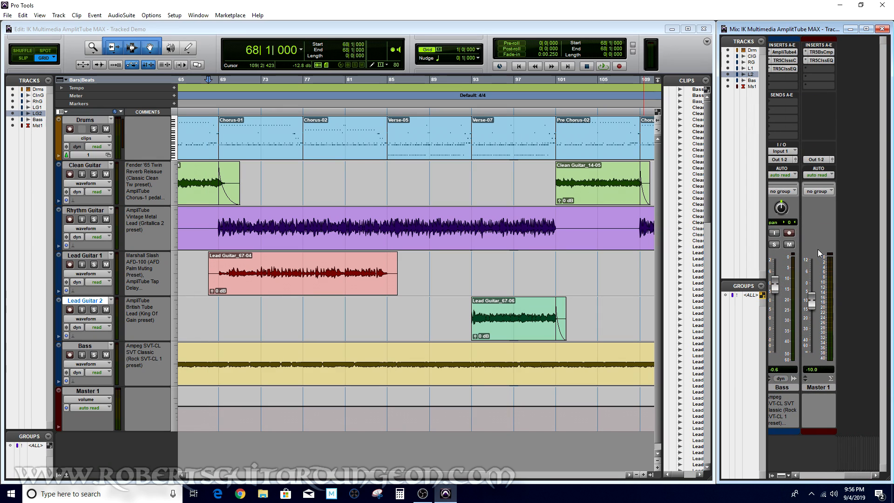
pyautogui.moveTo(859, 476)
pyautogui.mouseDown()
pyautogui.moveTo(810, 478)
pyautogui.moveTo(859, 478)
pyautogui.mouseUp()
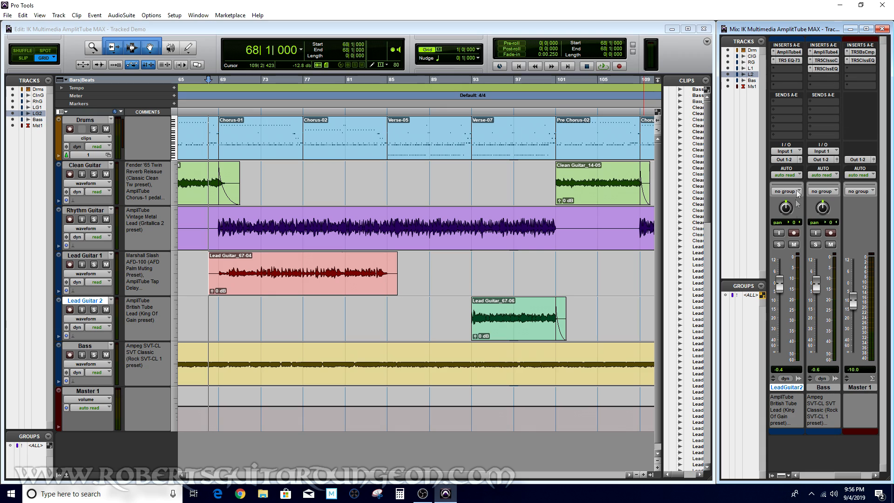
pyautogui.moveTo(849, 479); pyautogui.dragTo(788, 470)
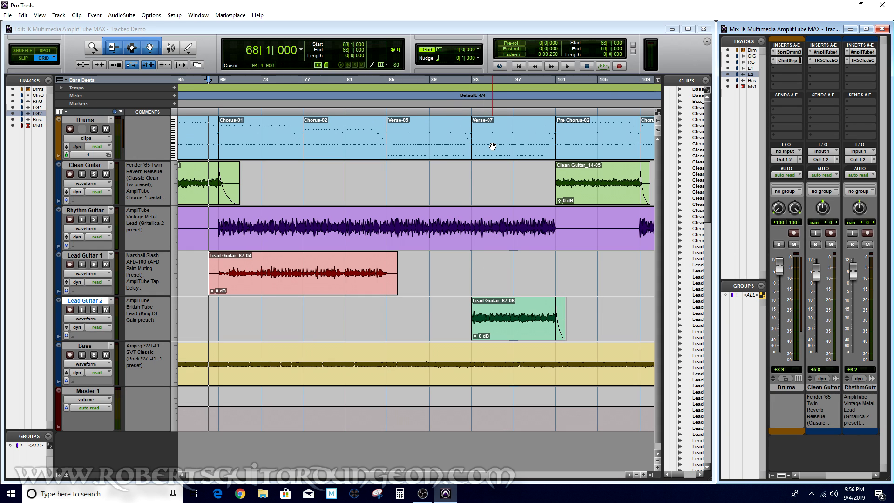
pyautogui.moveTo(814, 476); pyautogui.dragTo(823, 479)
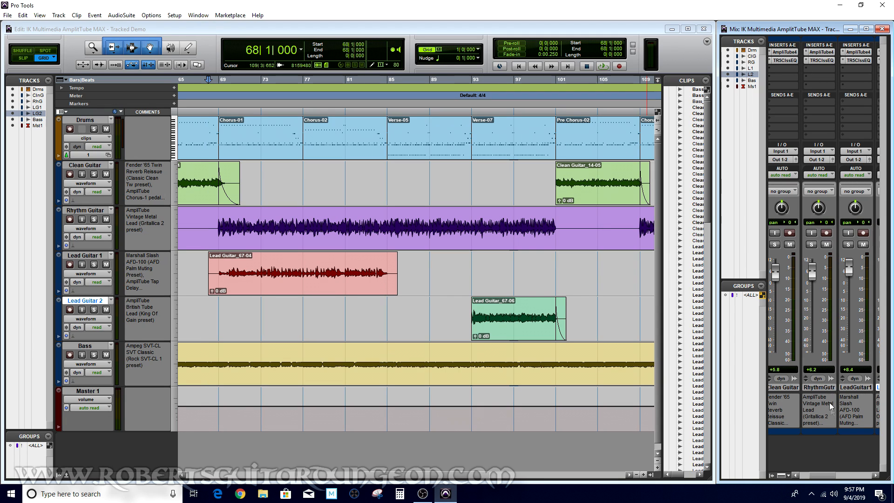
pyautogui.moveTo(825, 477); pyautogui.dragTo(836, 484)
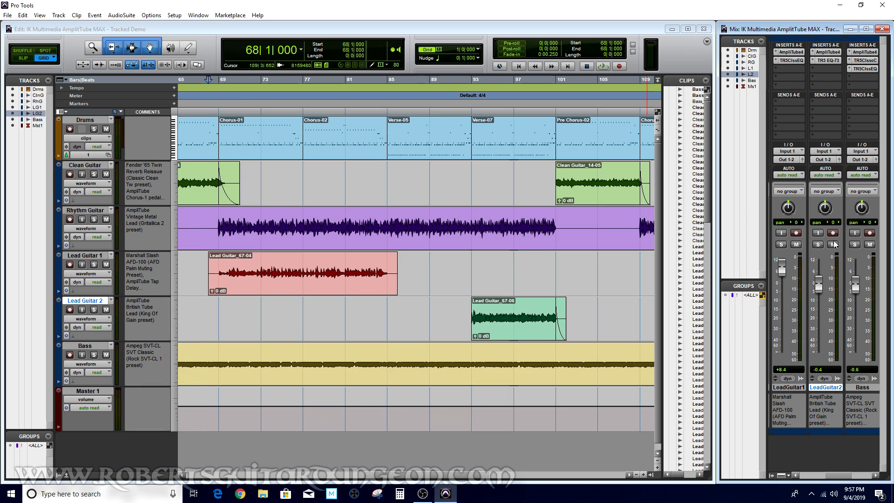
pyautogui.moveTo(838, 476); pyautogui.dragTo(805, 475)
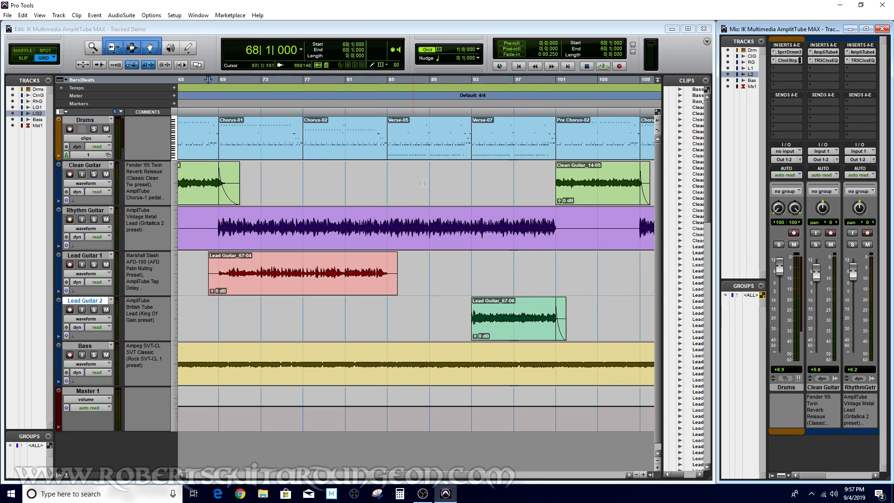
# Play back the demo session and stop it, then quit Pro Tools
pyautogui.click(602, 65)
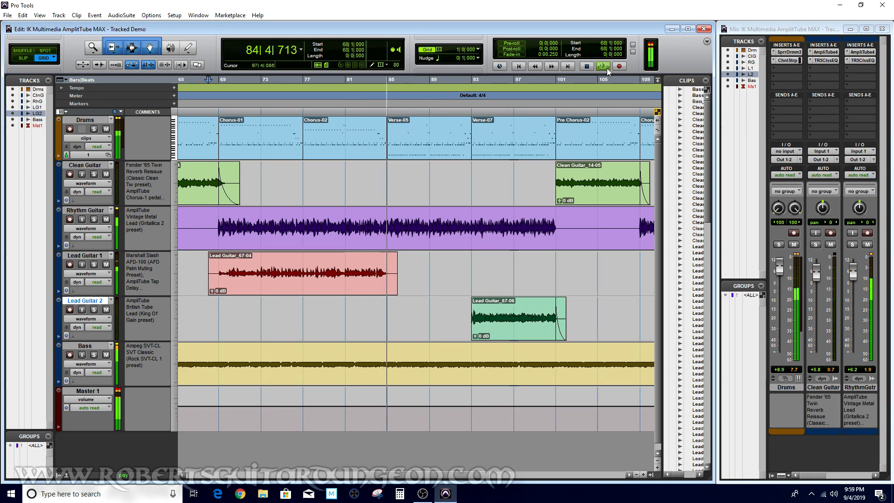
pyautogui.click(586, 67)
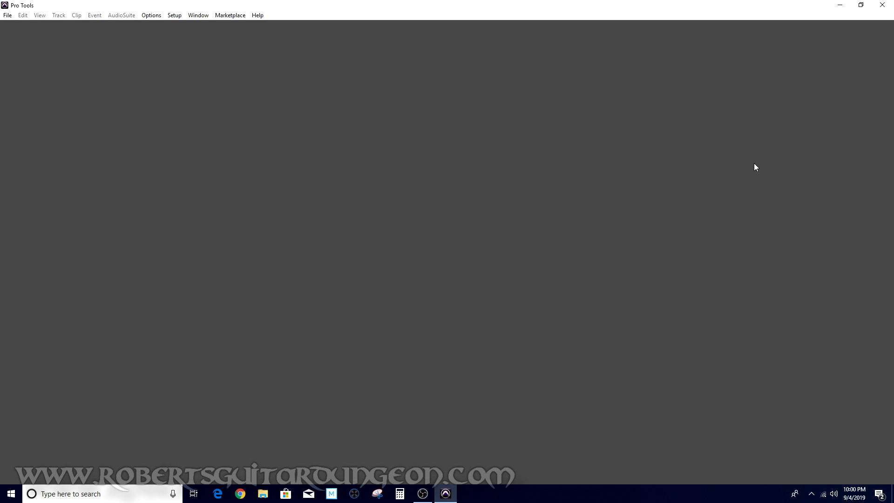
pyautogui.click(880, 7)
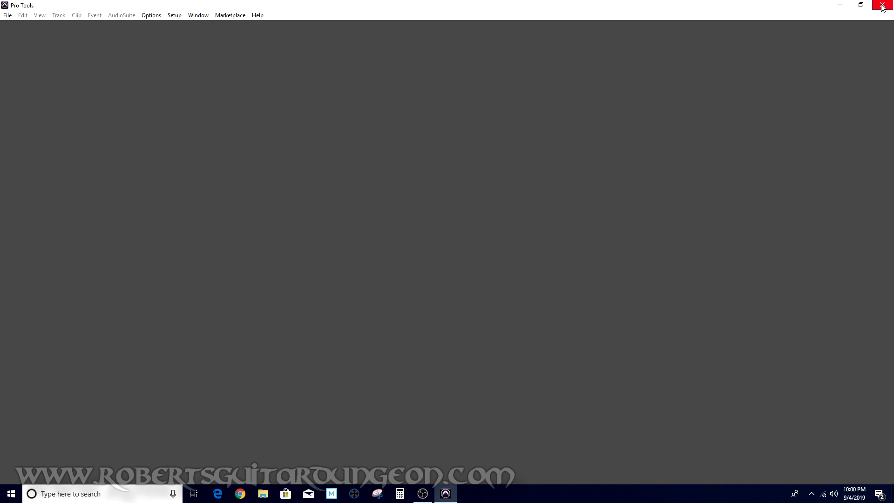